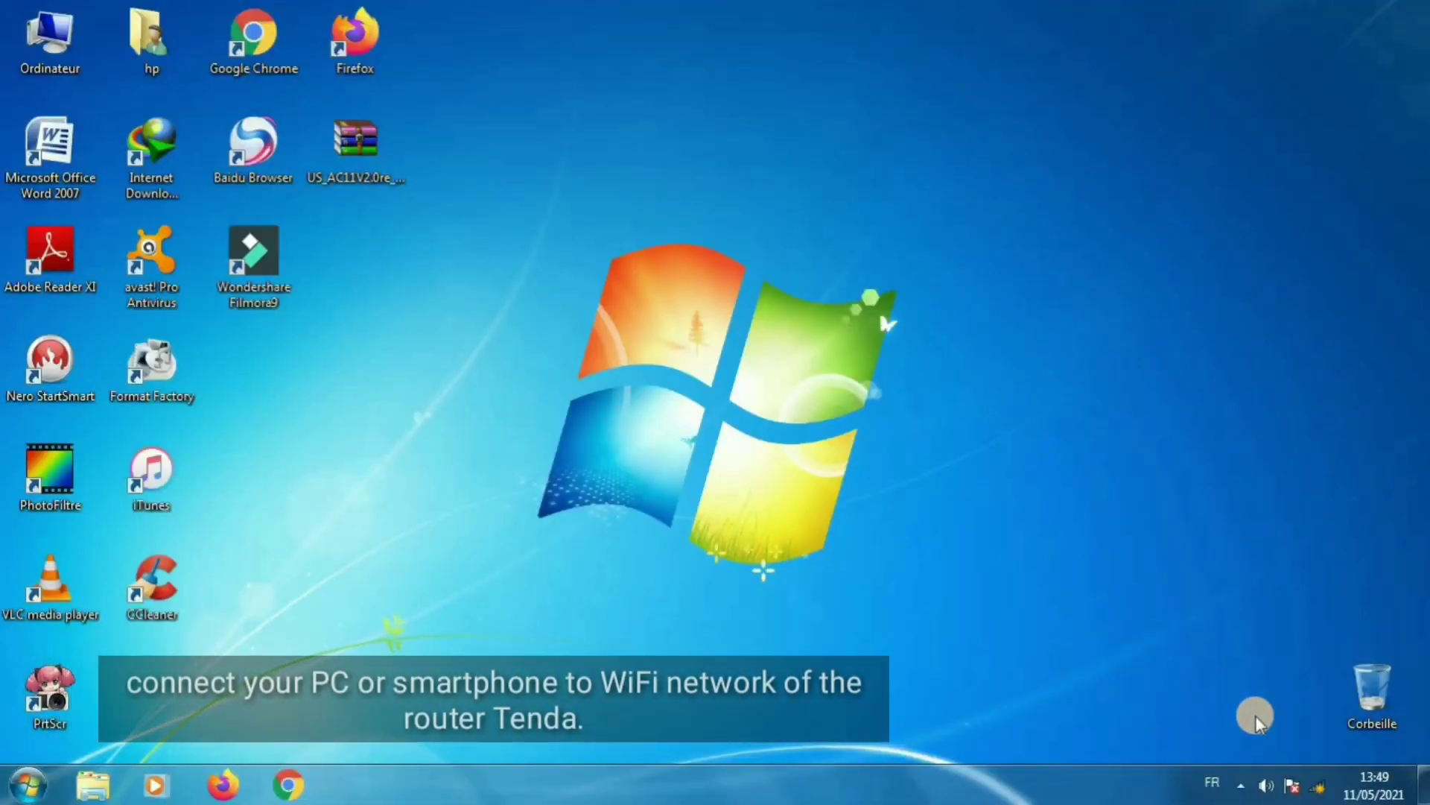
- Connect the PC to the Tenda_39C4C0 Wi-Fi network from the taskbar network list
left_click(1324, 788)
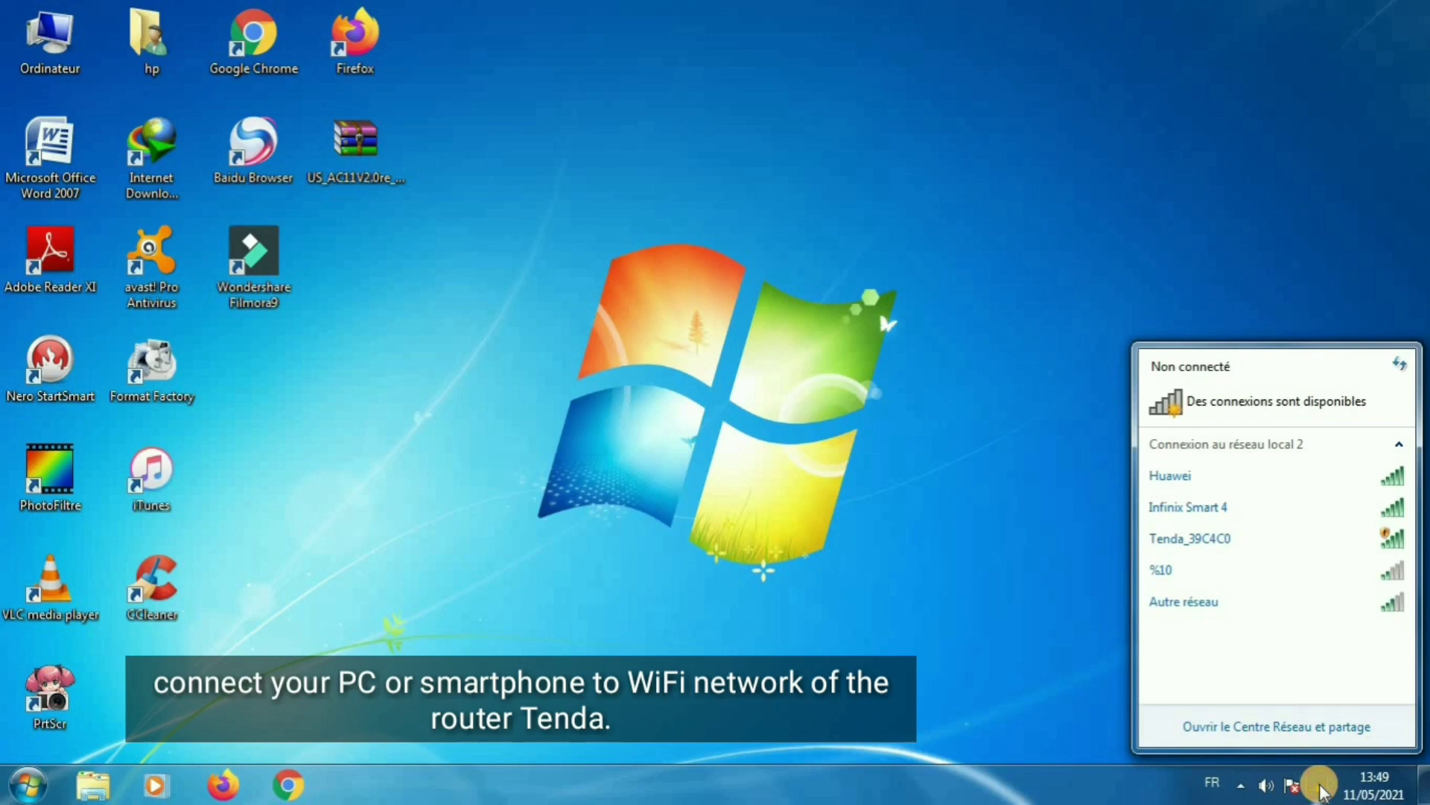
left_click(1258, 511)
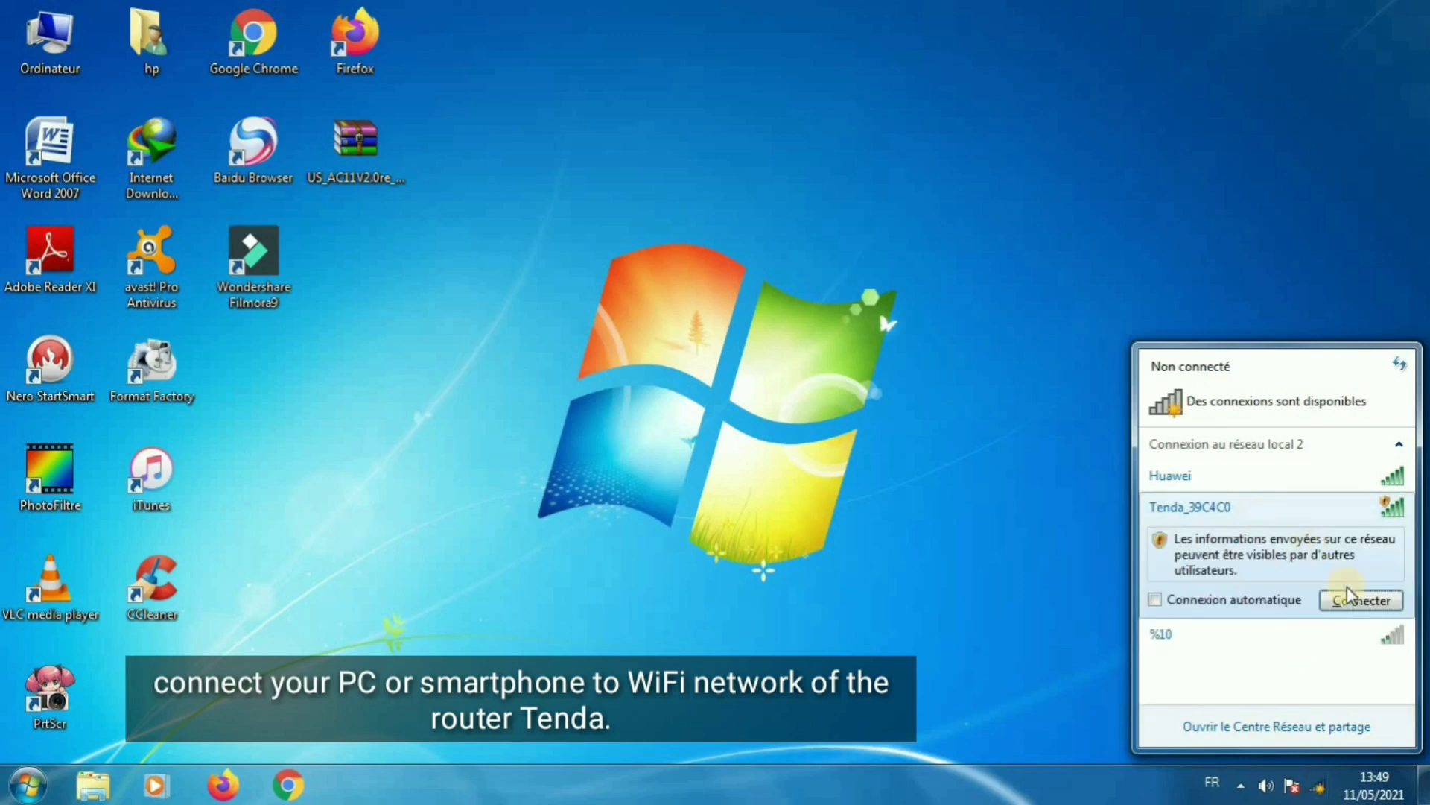
left_click(1360, 600)
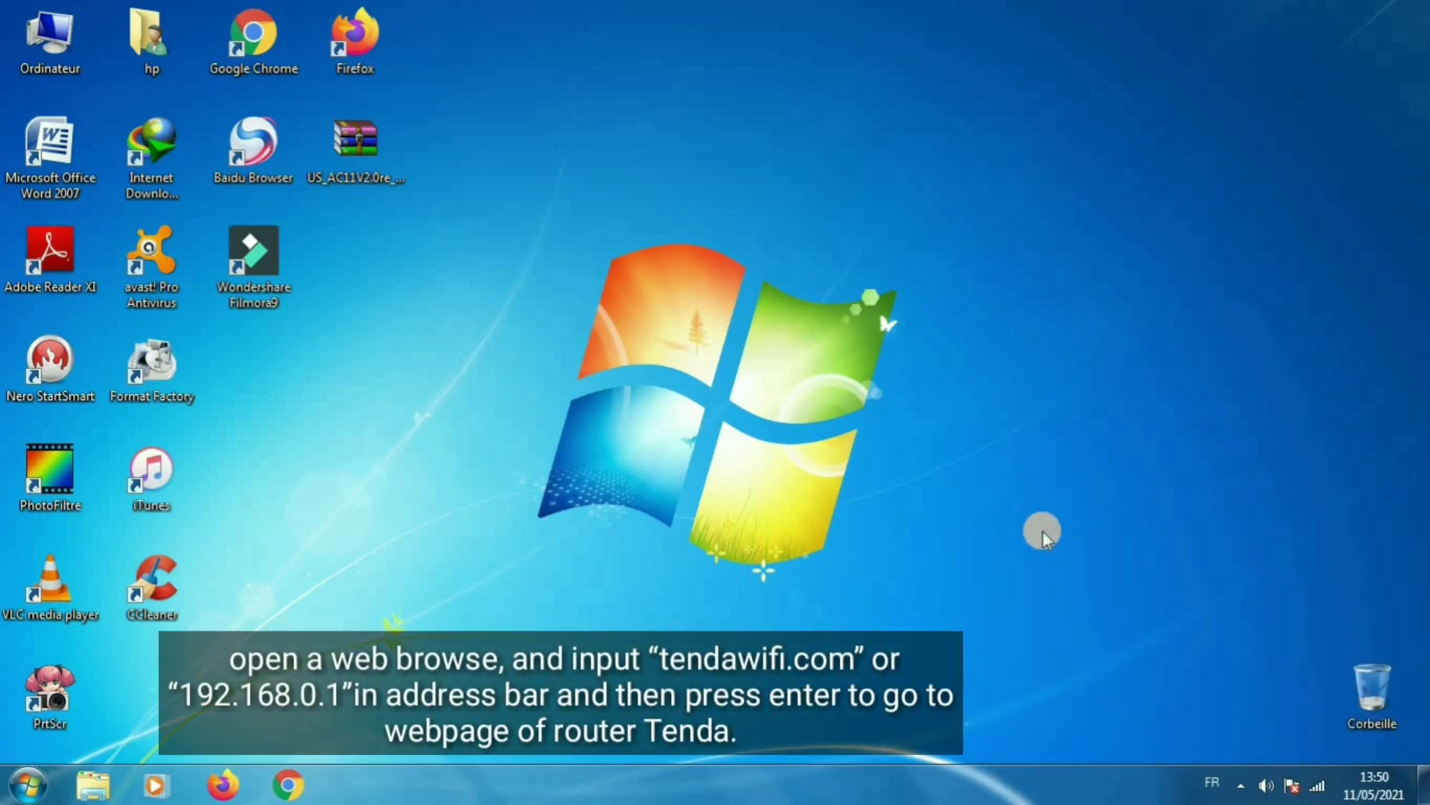
- Launch Chrome maximized and replace the address bar contents with tendawifi.com
double_click(247, 45)
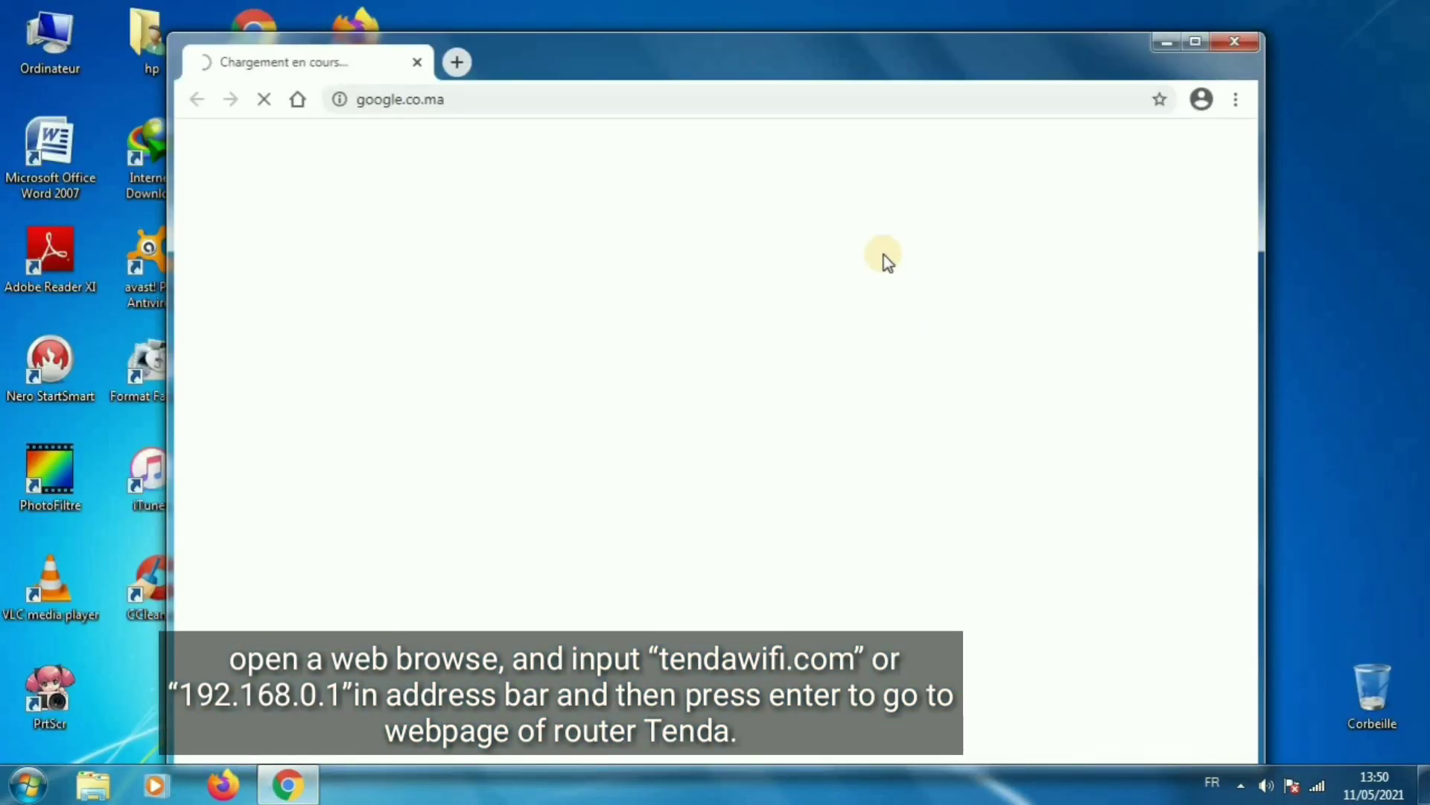
double_click(868, 57)
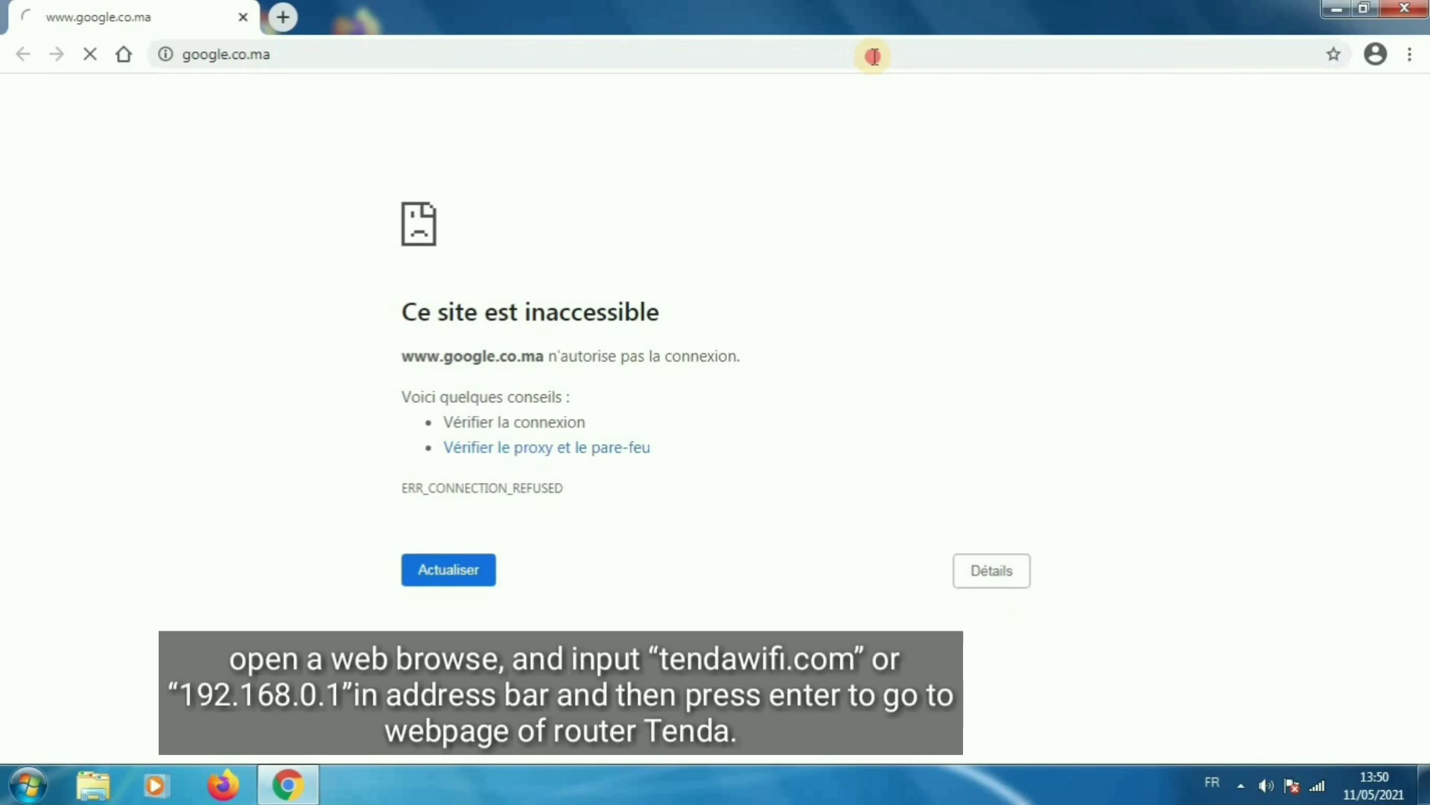
left_click(762, 56)
left_click(690, 56)
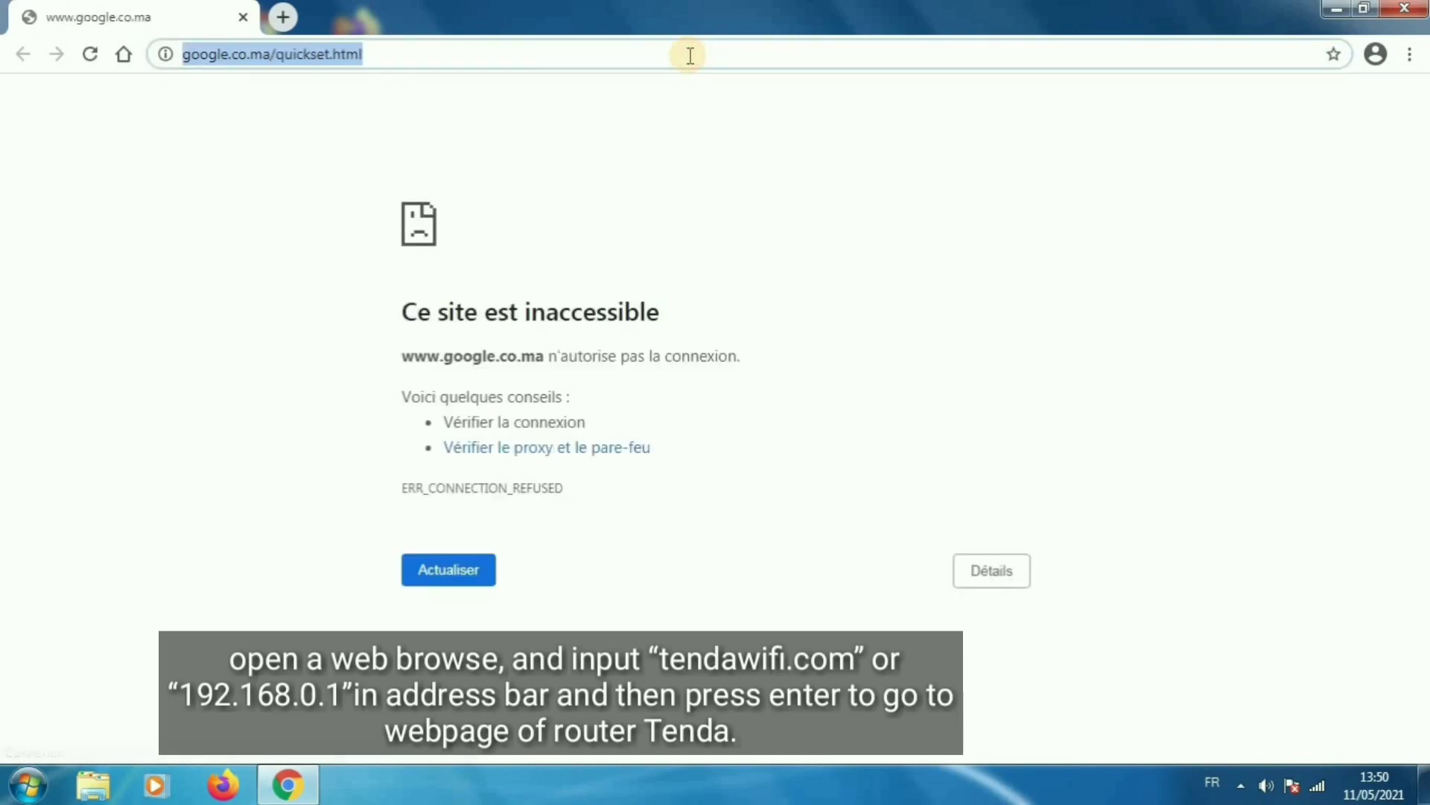
type("T")
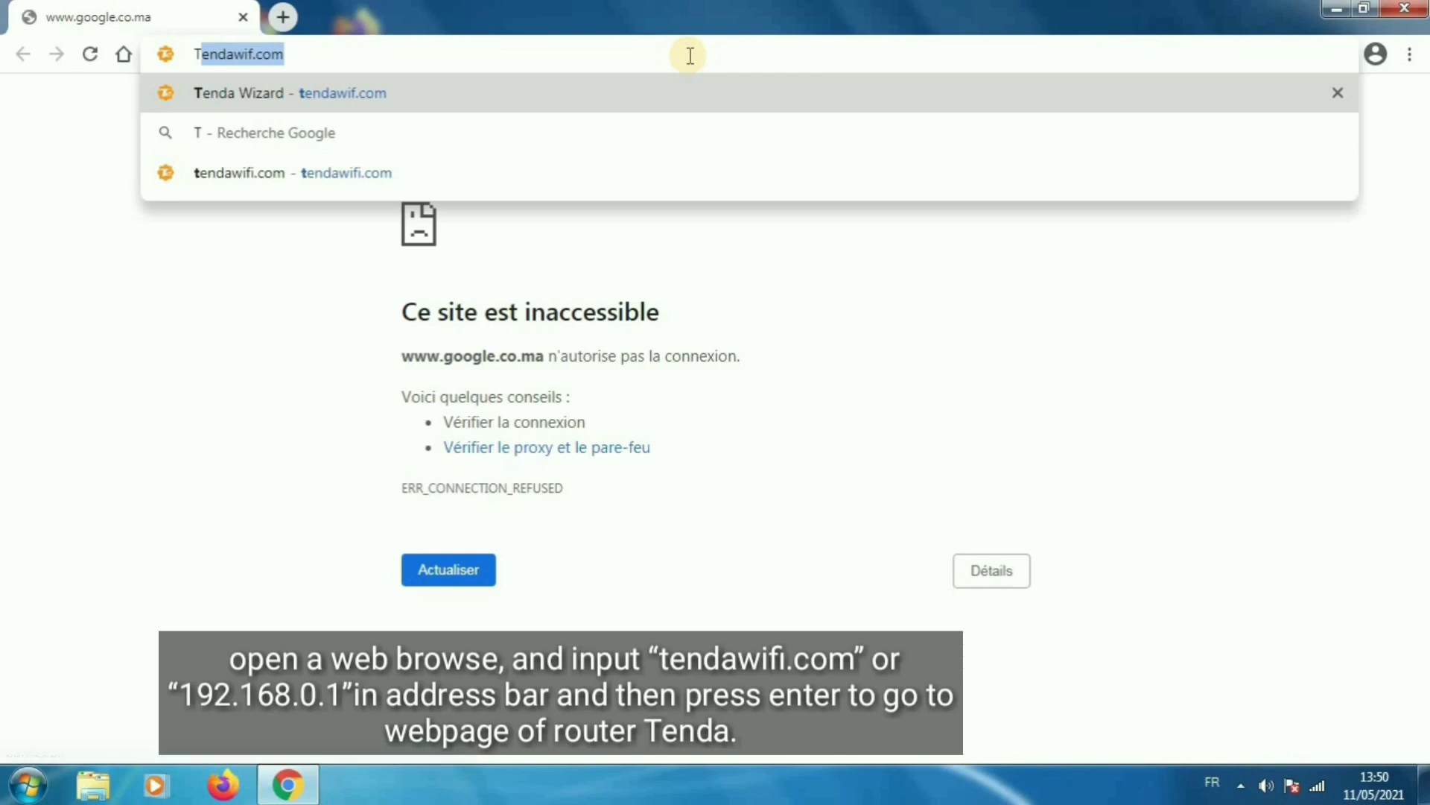
key("BackSpace")
key("BackSpace")
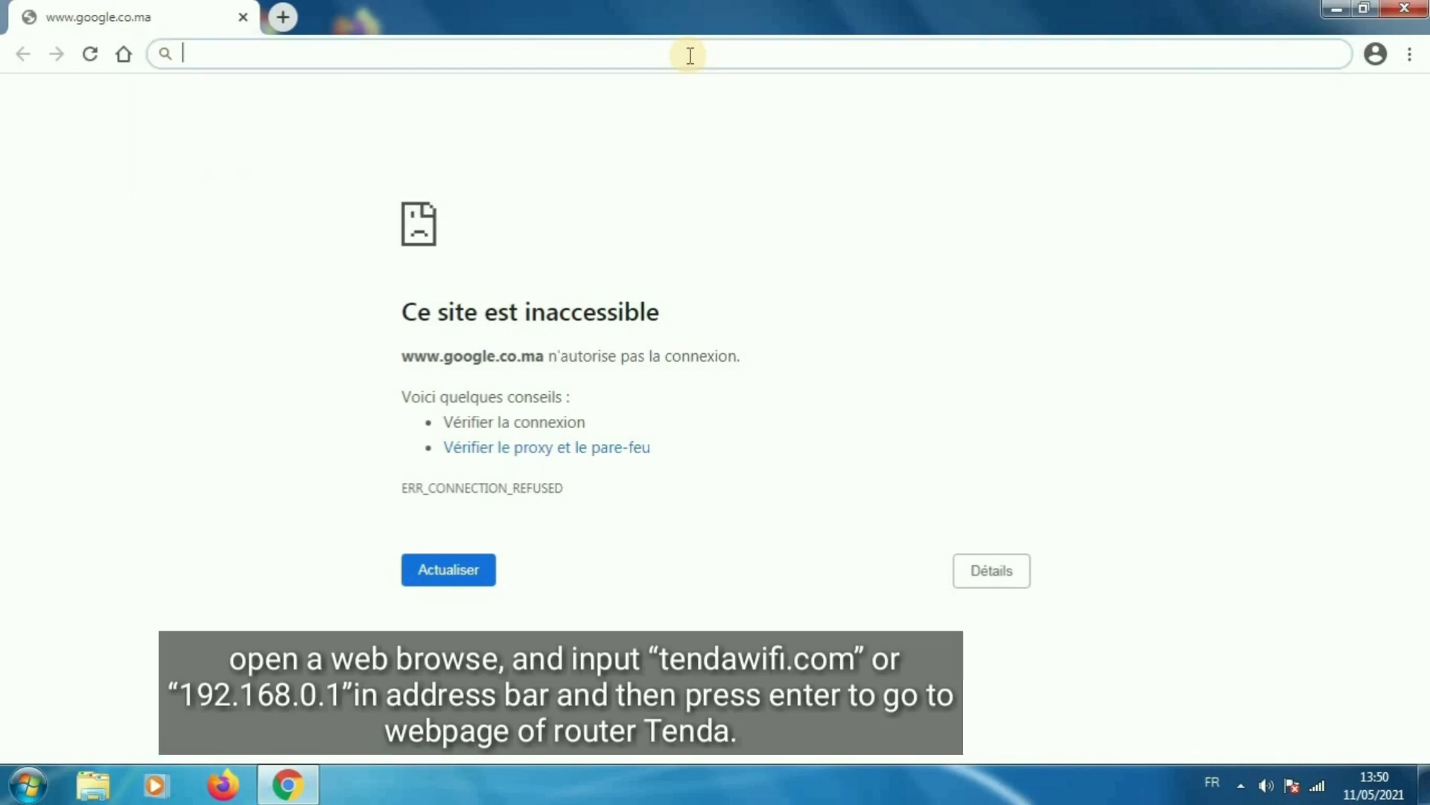
type("ten")
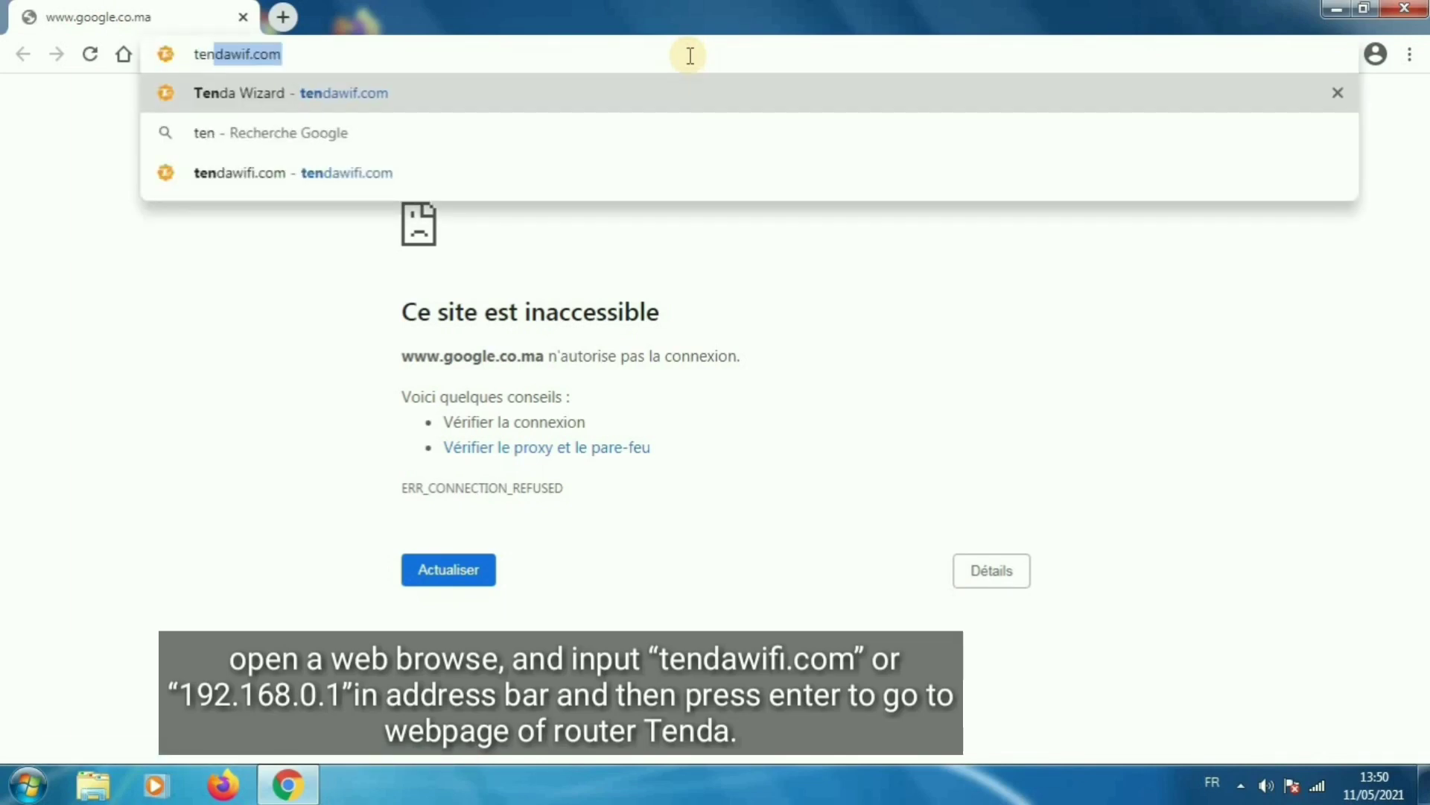
type("dawi")
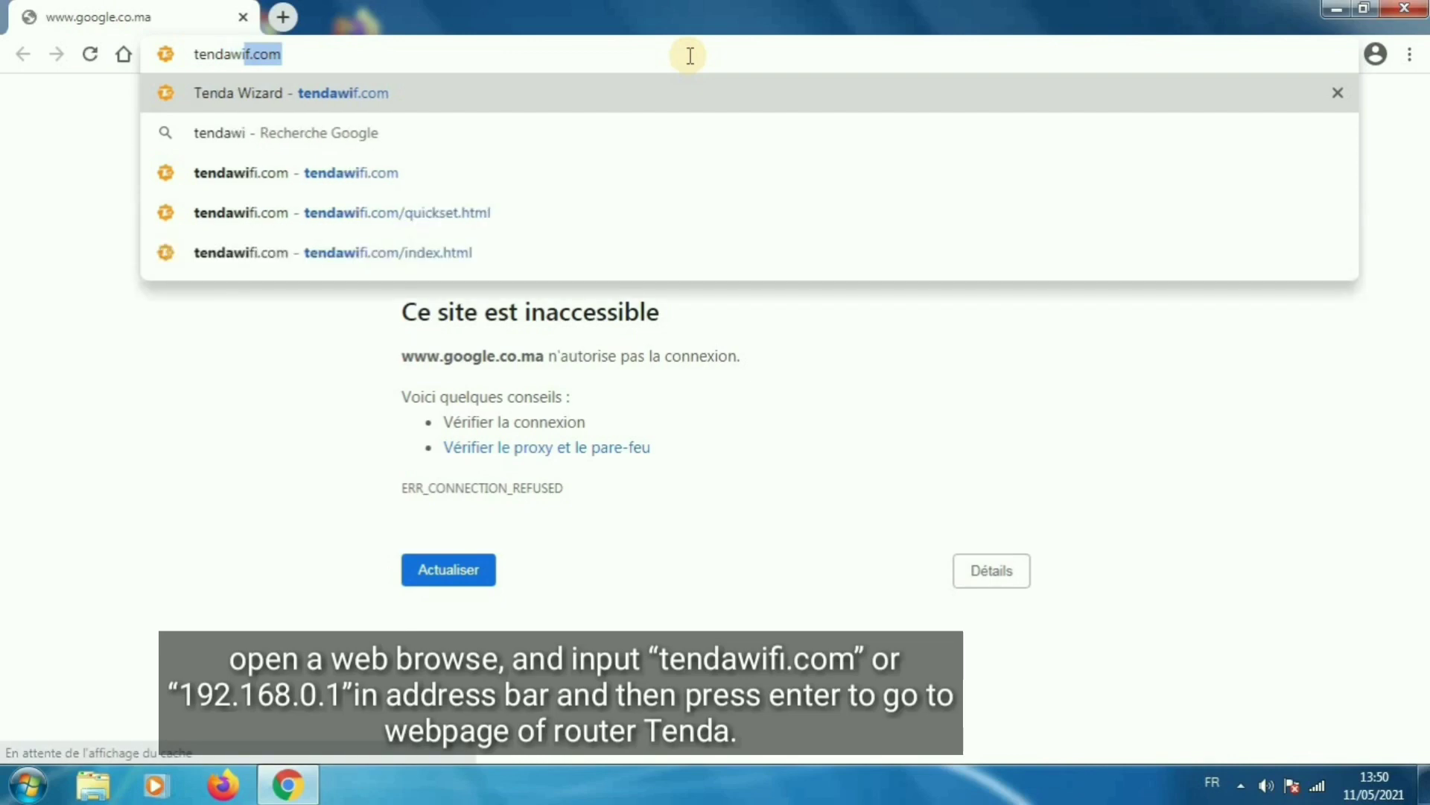
type("fi.com")
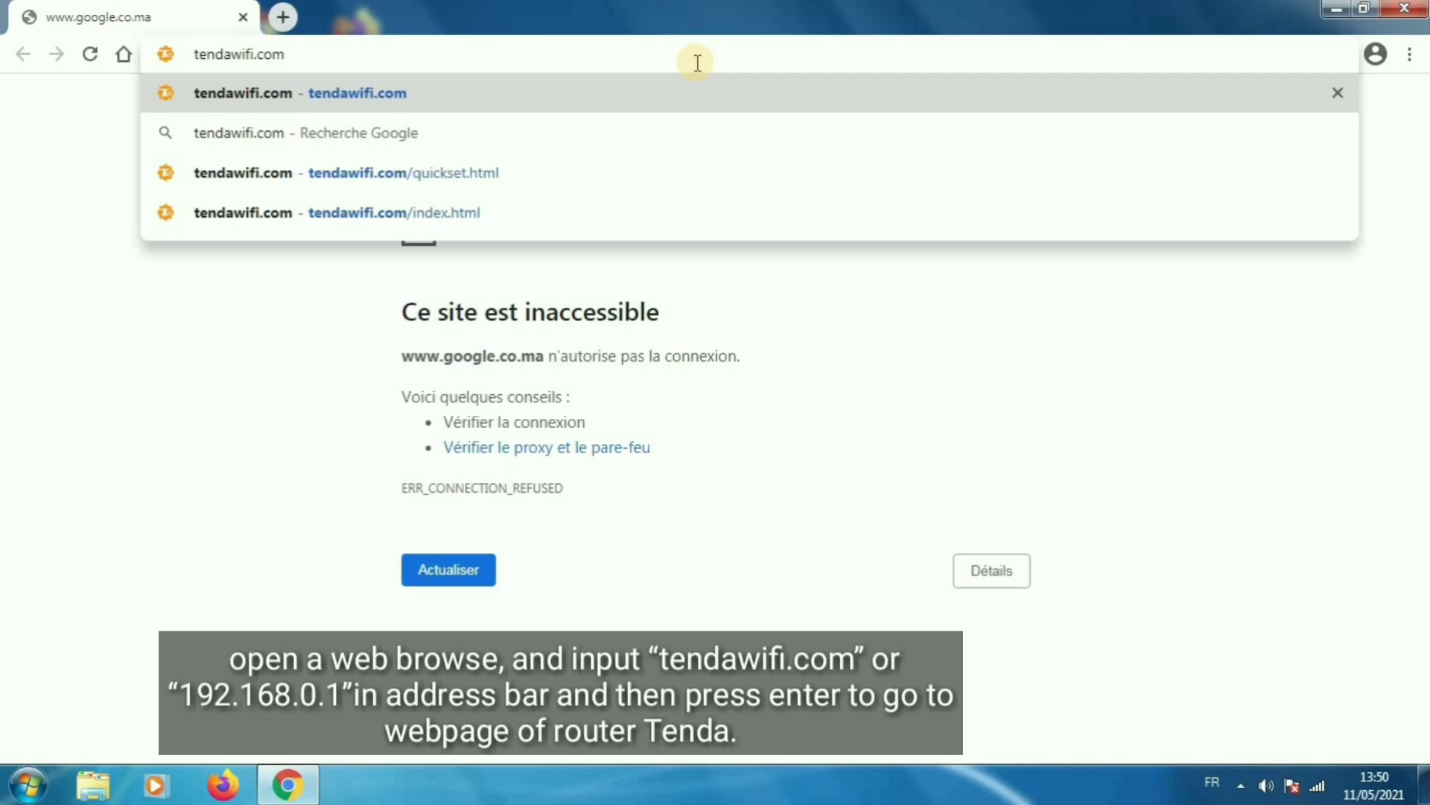
- Load tendawifi.com and log in to the router admin with the login password
key("Return")
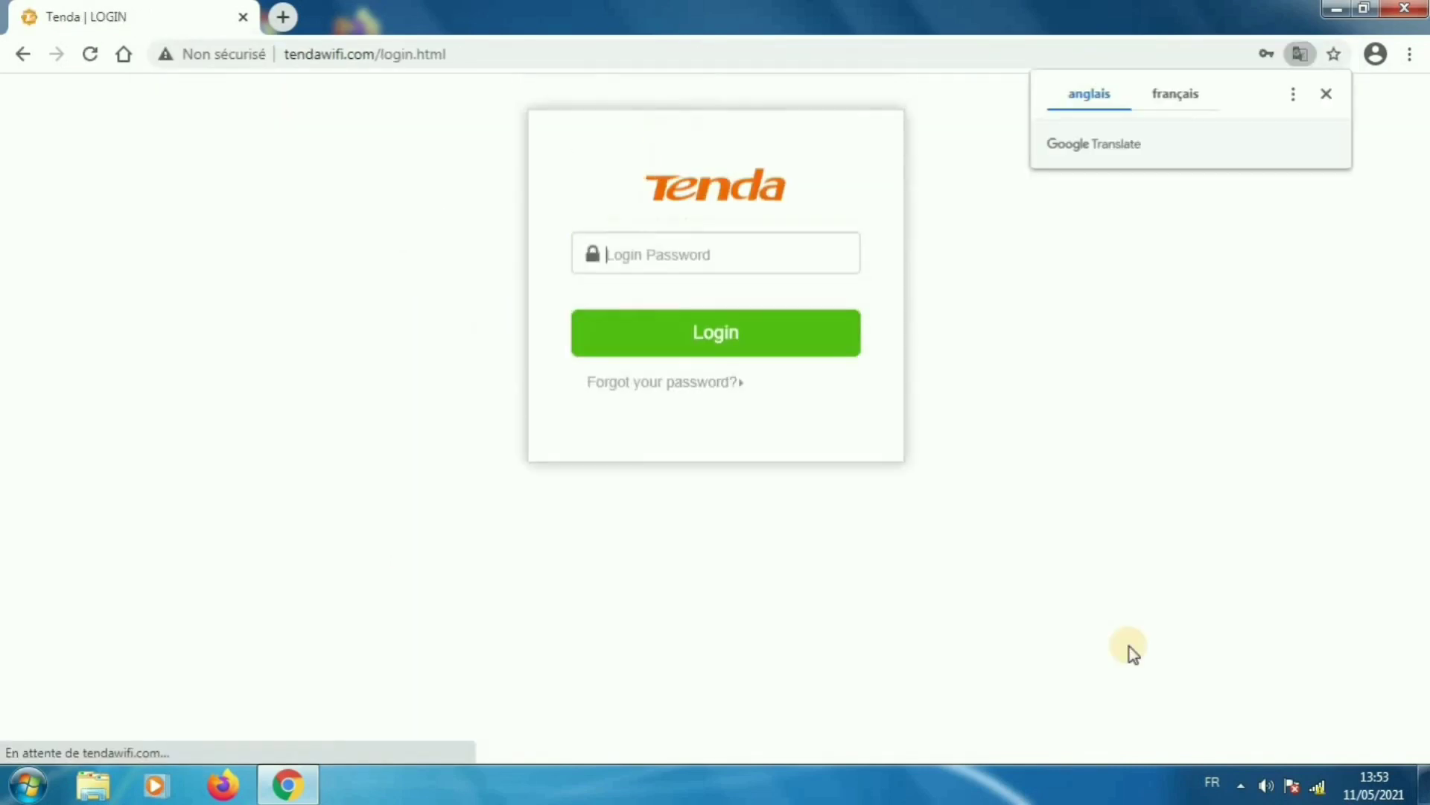
left_click(748, 321)
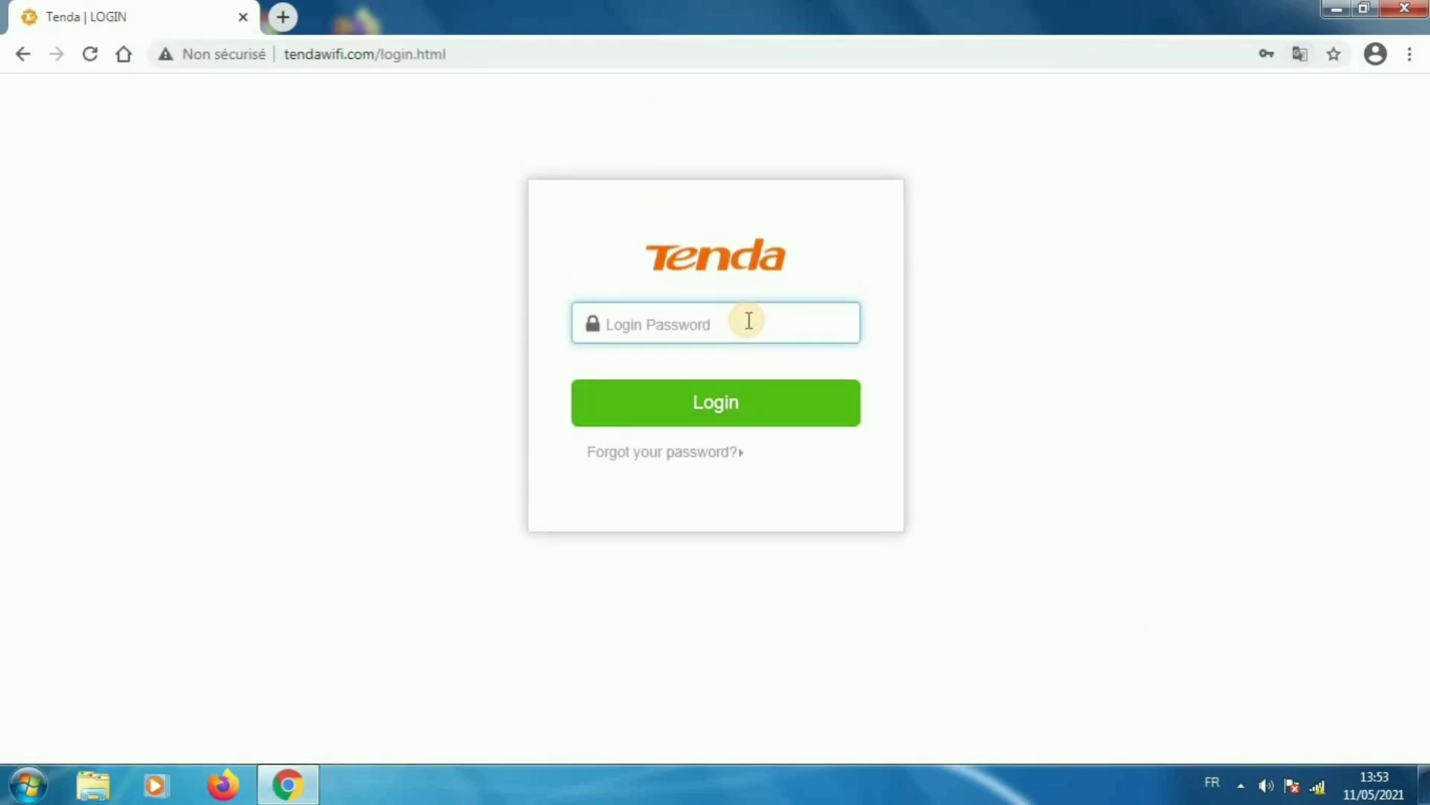
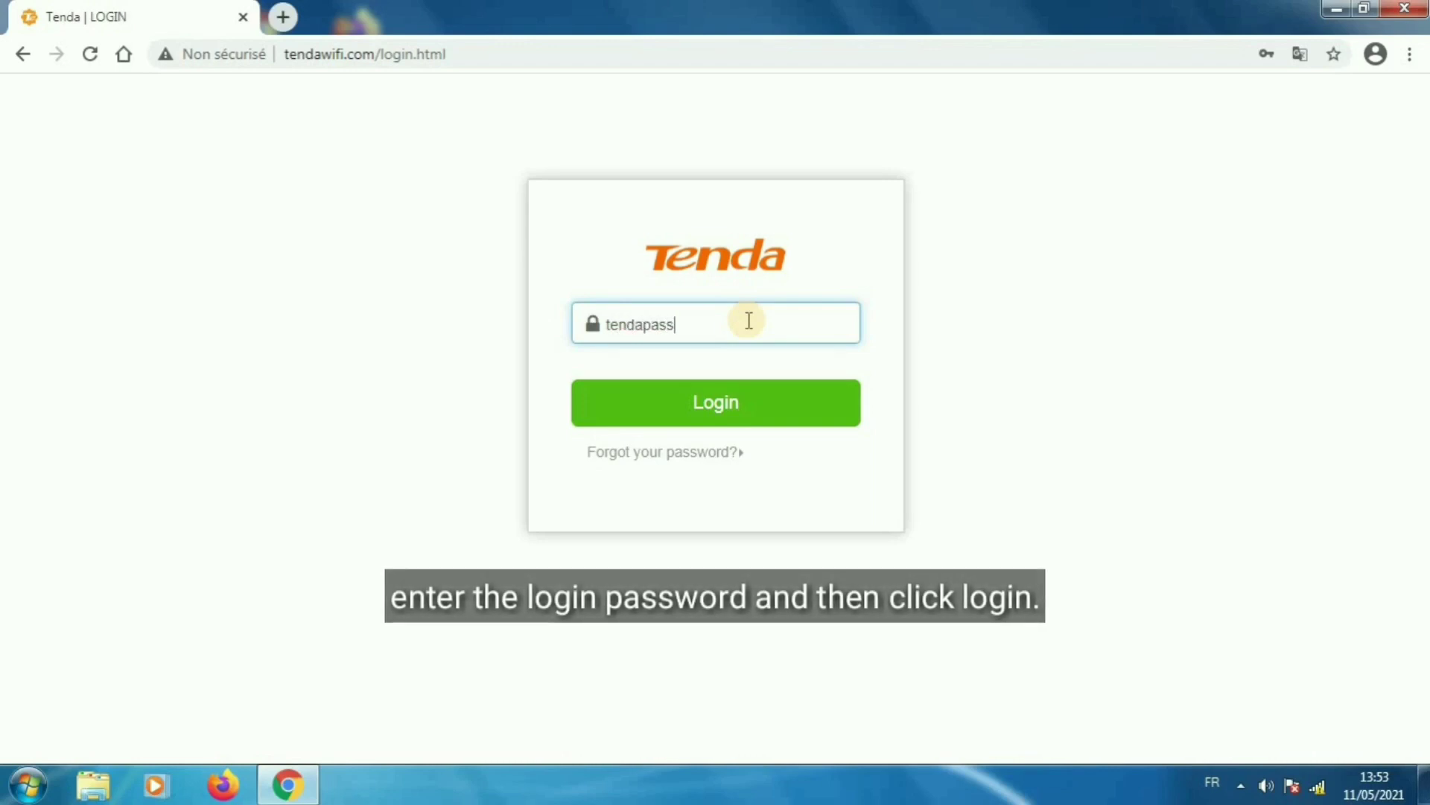
left_click(682, 406)
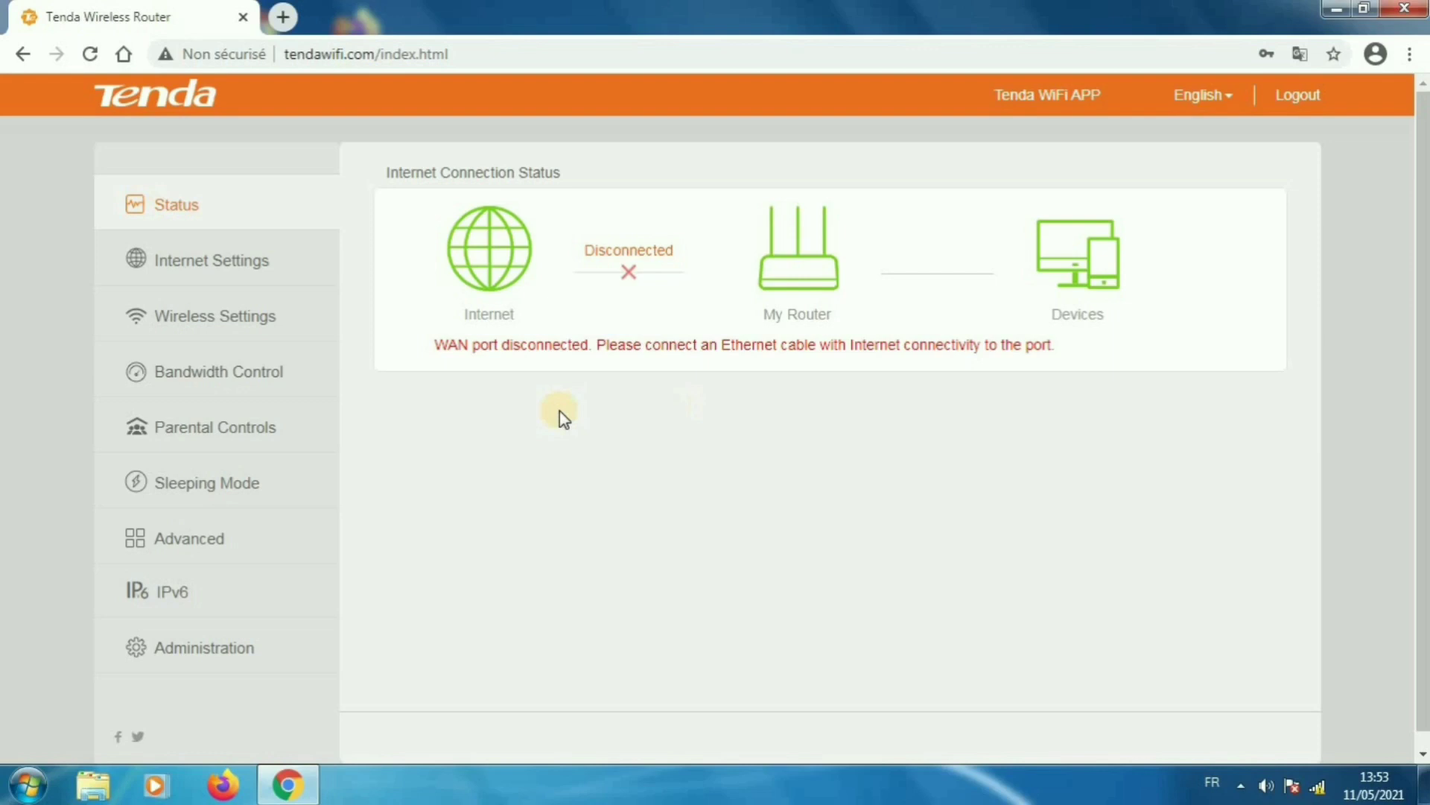
left_click(259, 257)
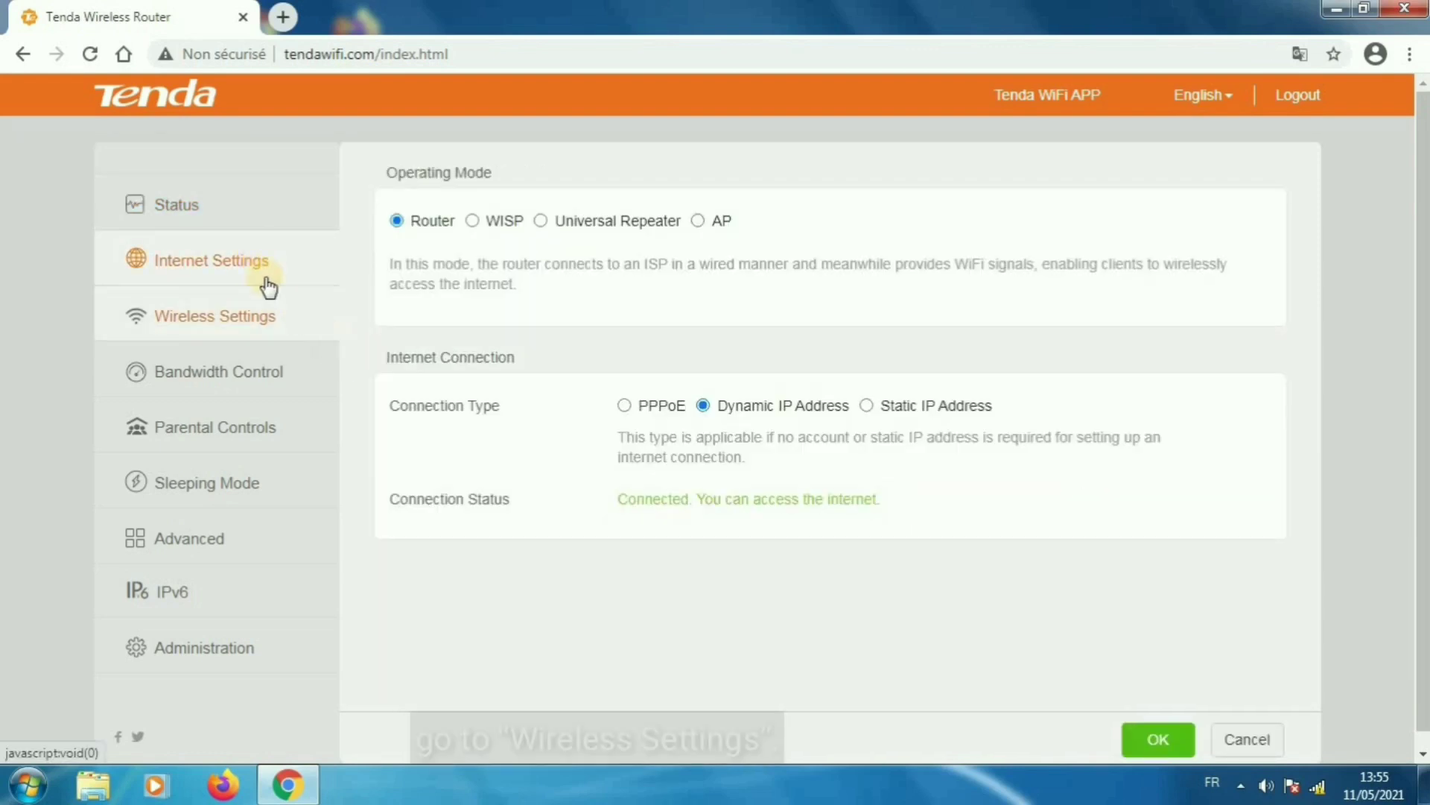
left_click(257, 313)
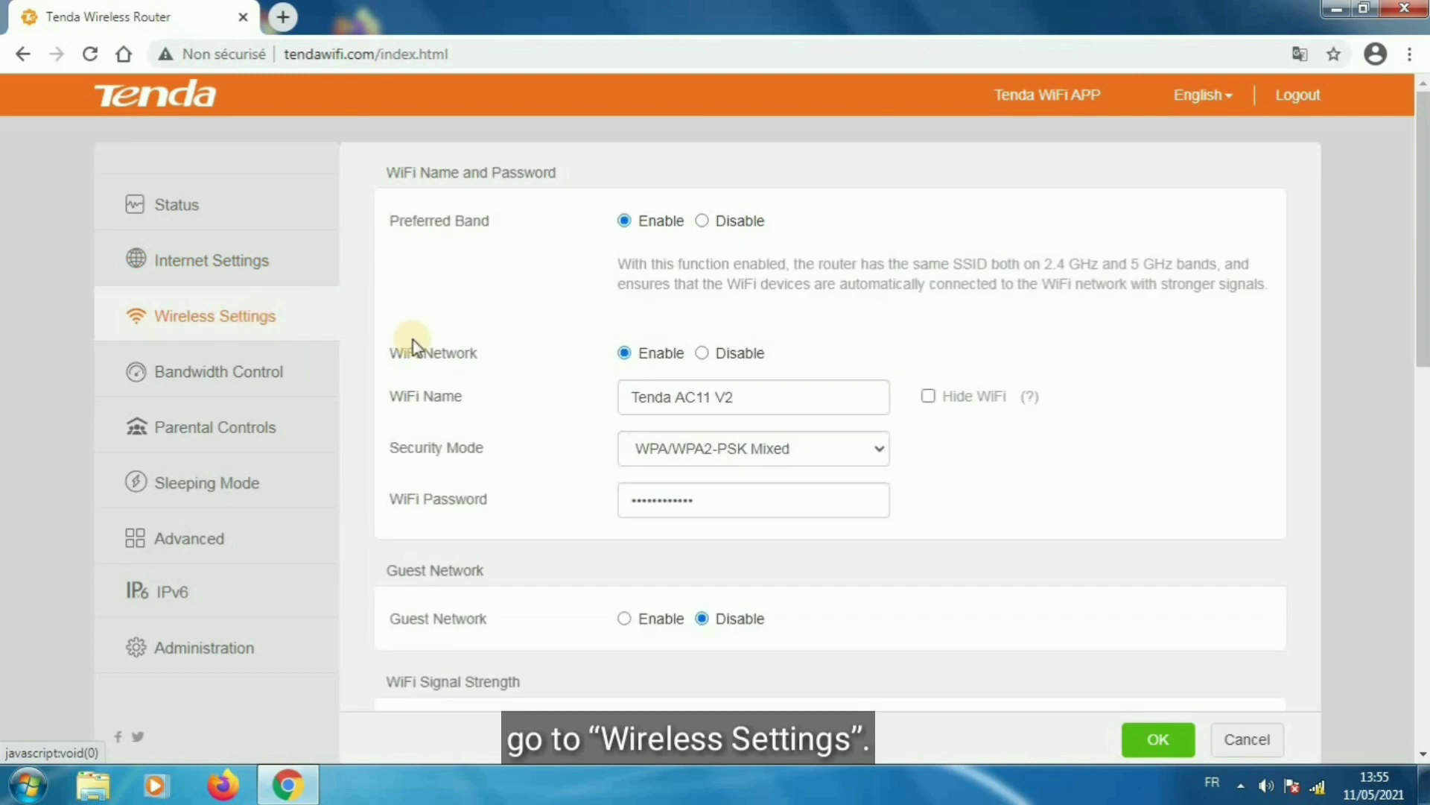
scroll(1153, 331, "down", 1)
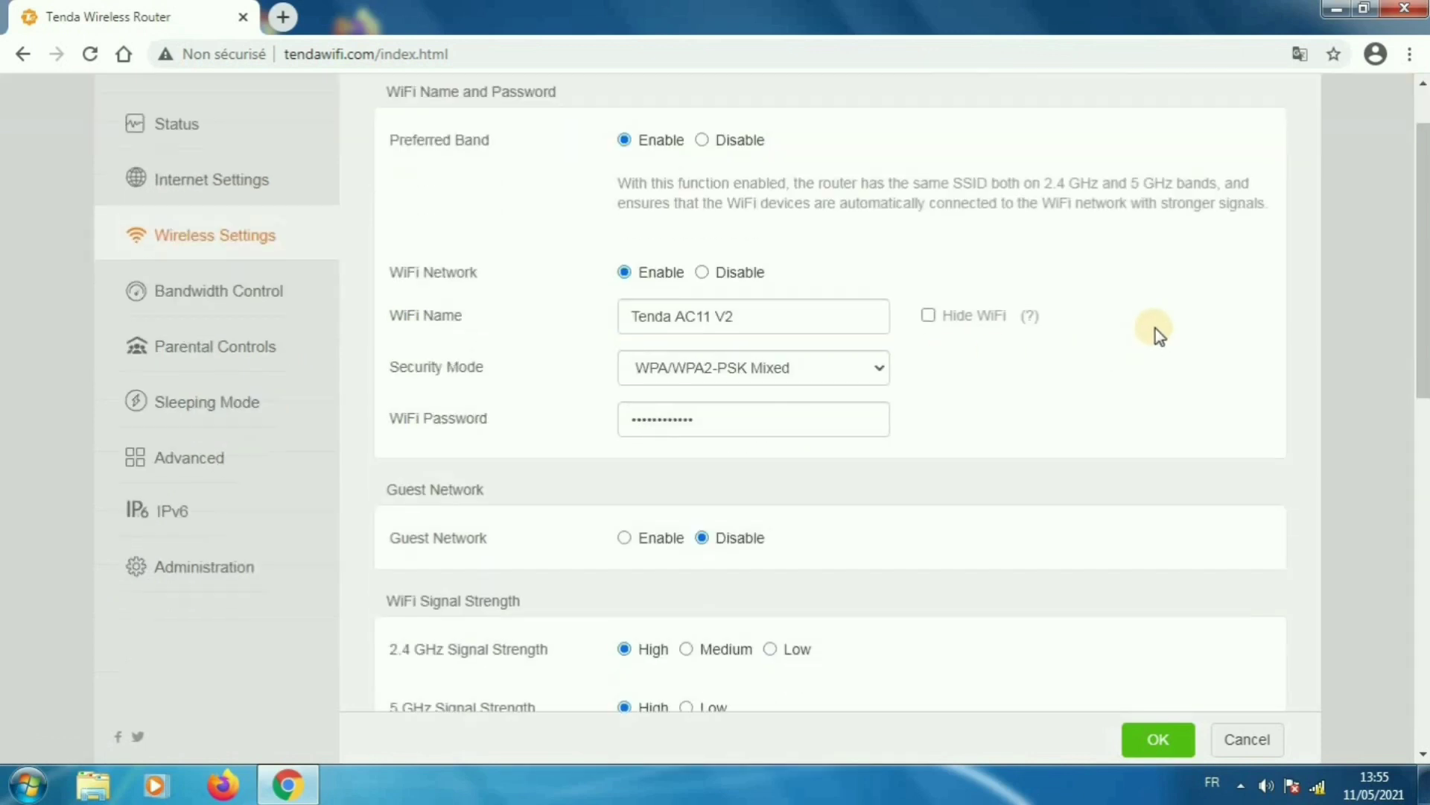
scroll(1160, 340, "down", 1)
scroll(1151, 349, "up", 2)
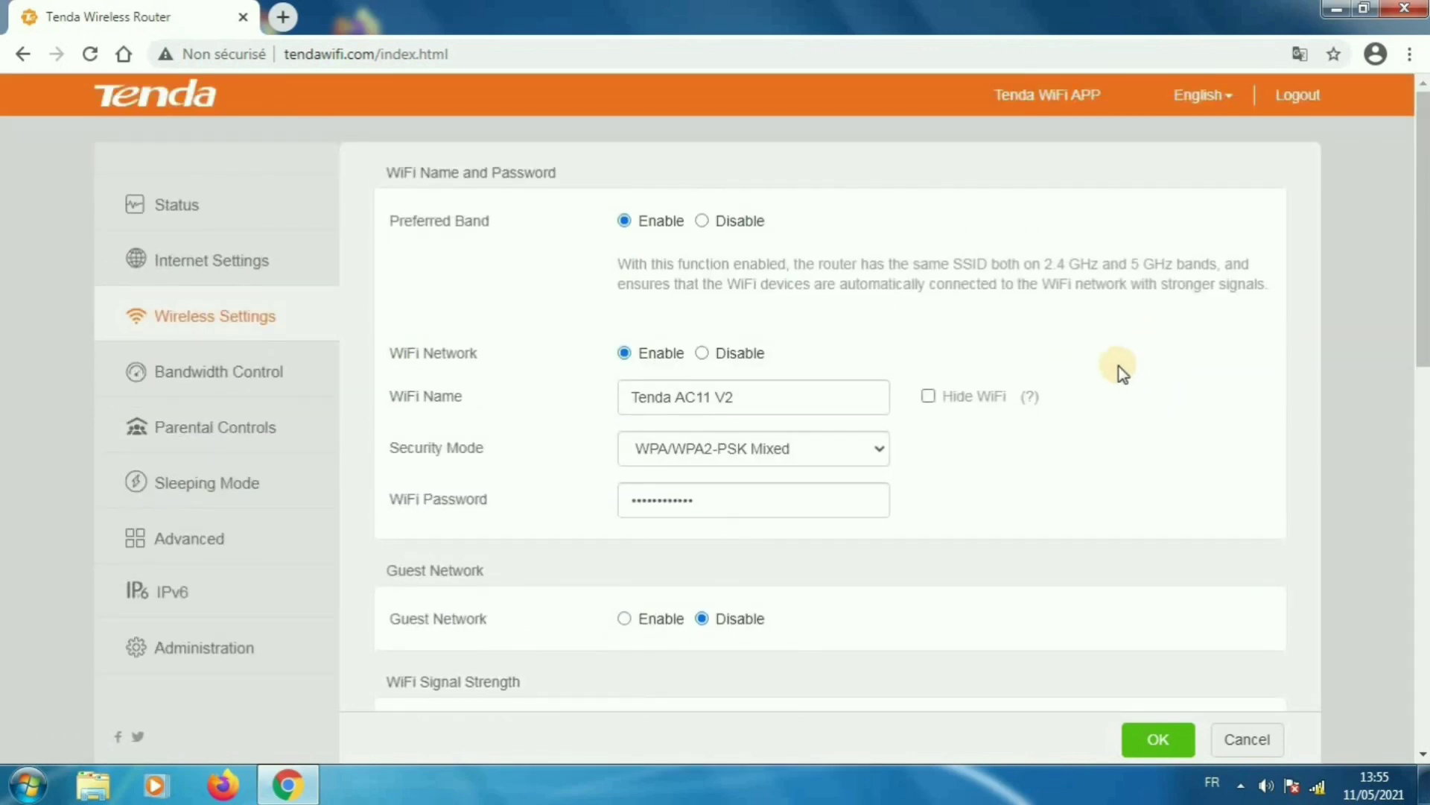
scroll(1121, 371, "down", 1)
scroll(1119, 370, "down", 2)
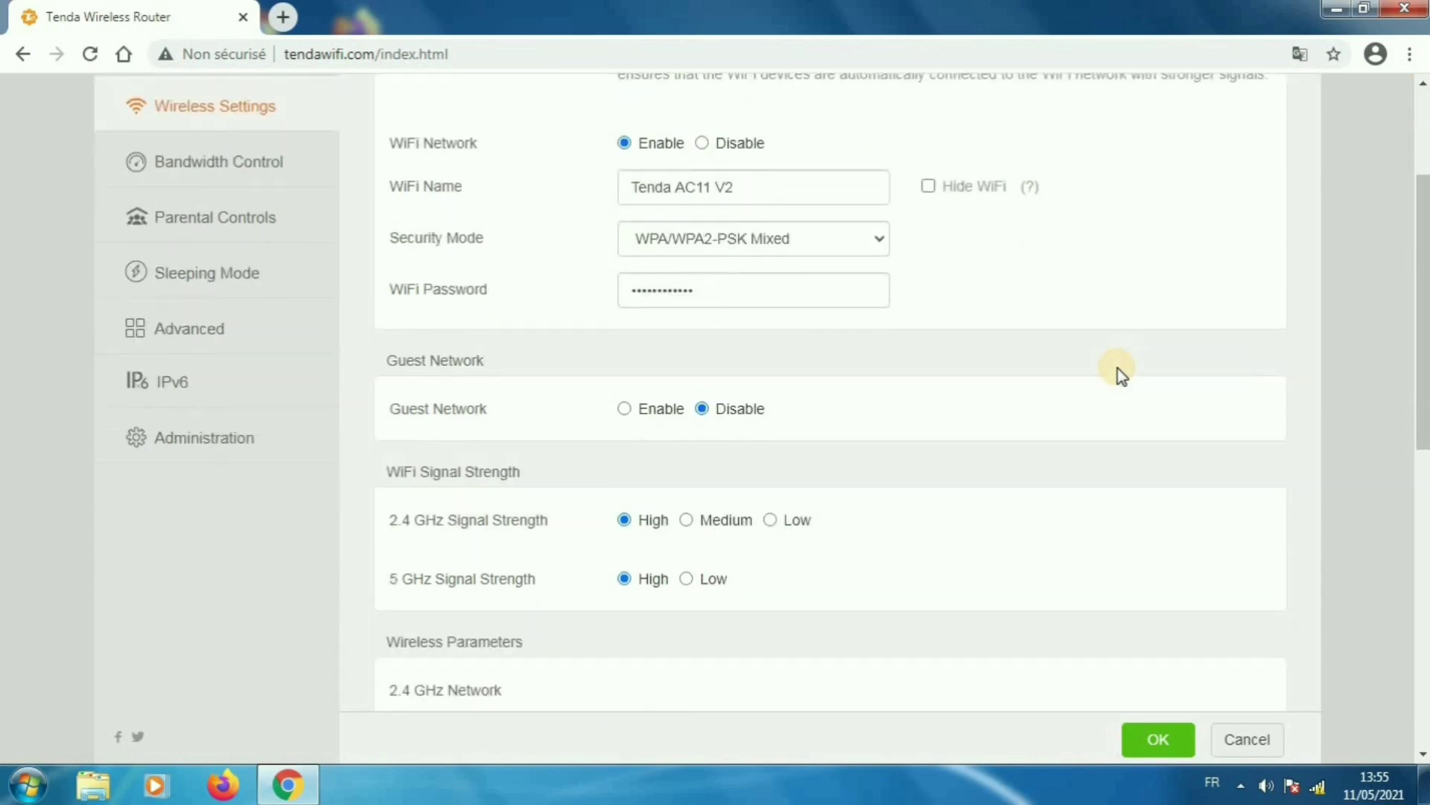
scroll(1119, 370, "down", 3)
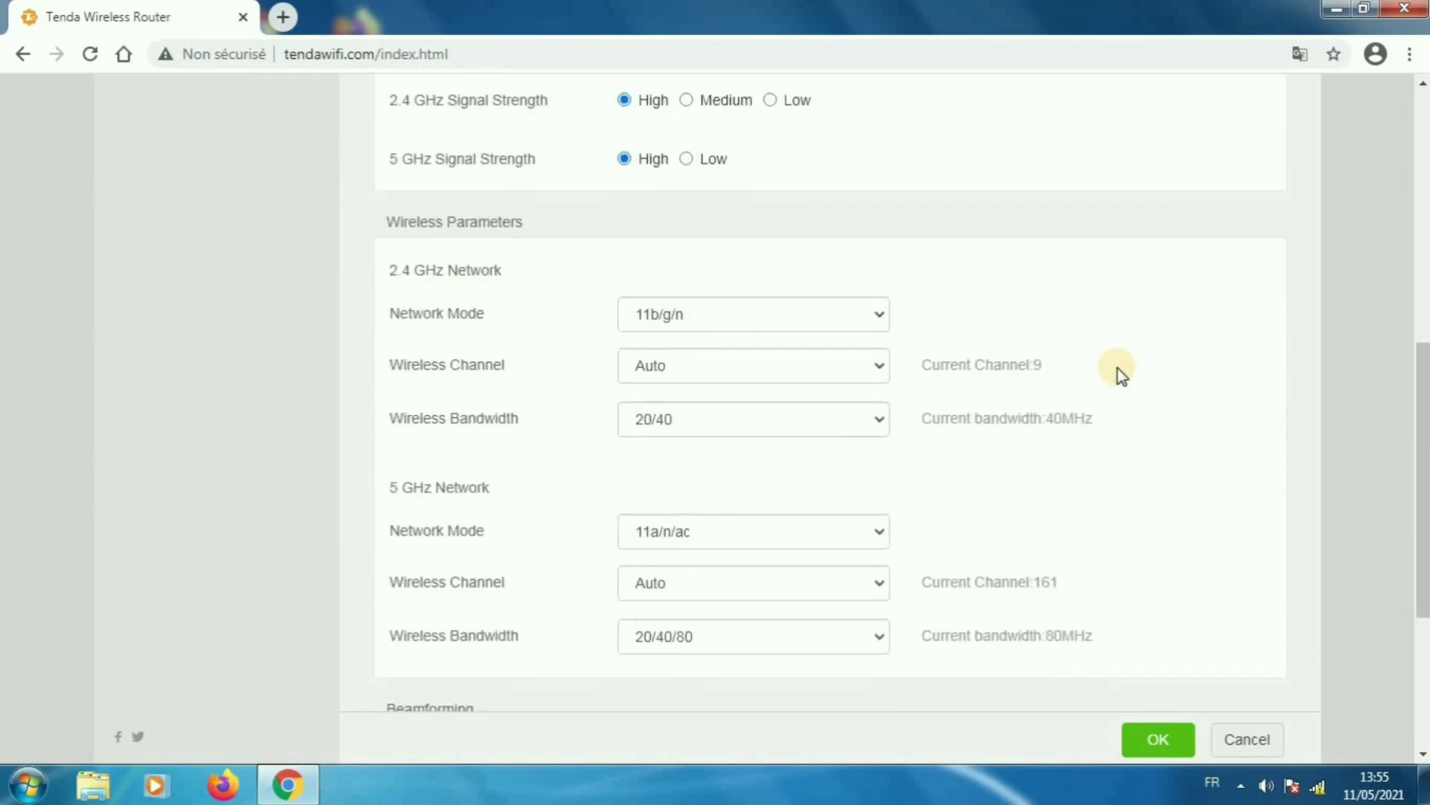
scroll(1118, 368, "down", 4)
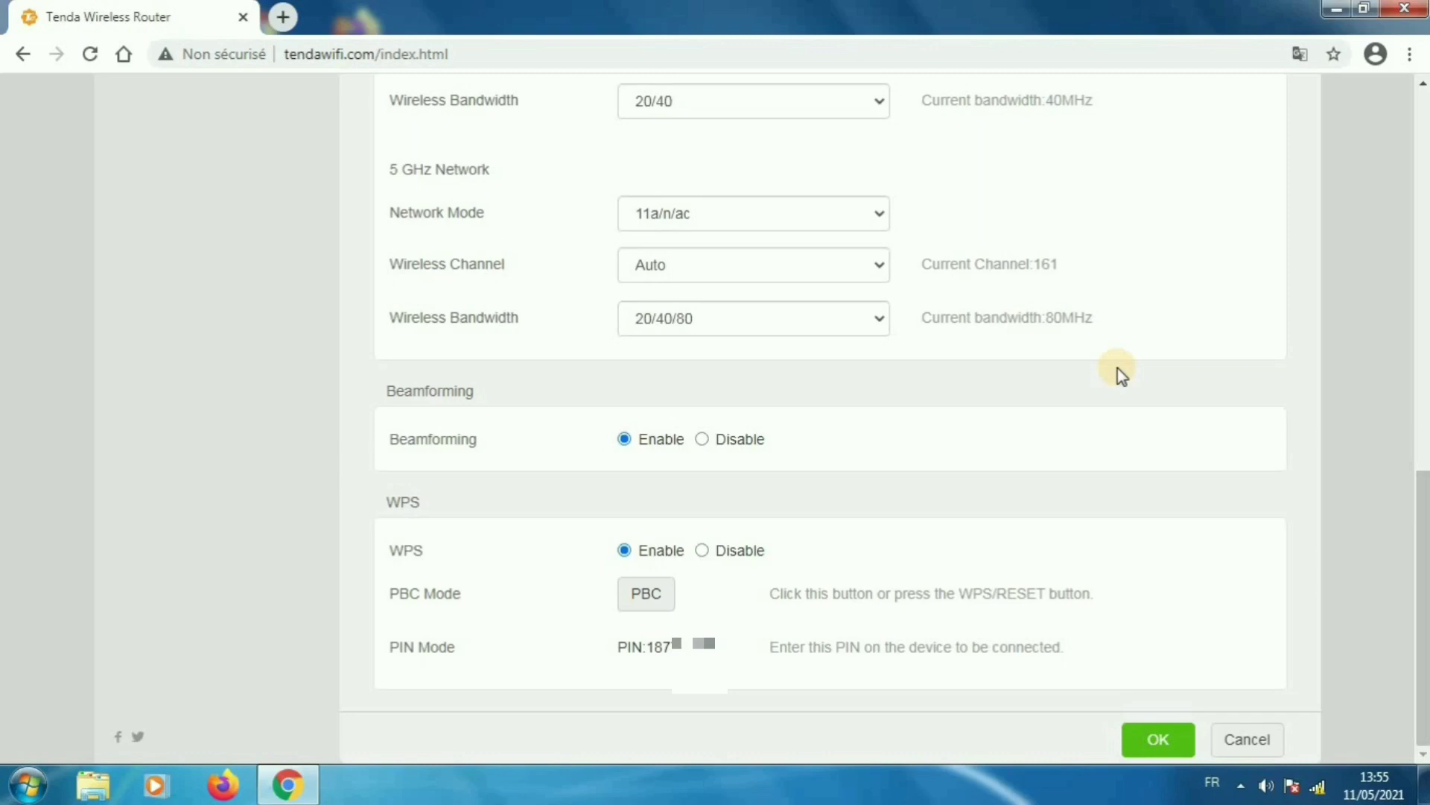
scroll(1117, 368, "up", 8)
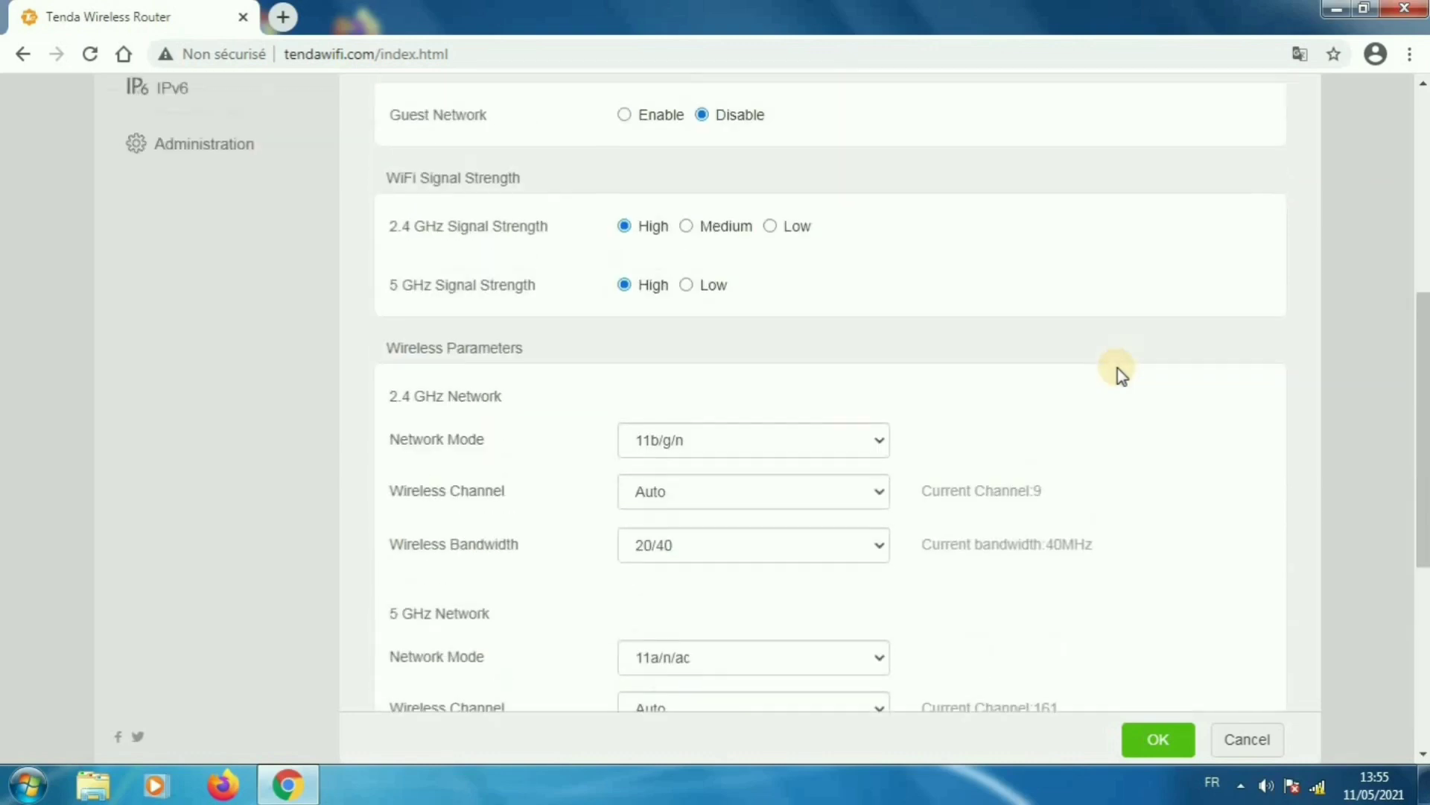
scroll(1117, 368, "up", 4)
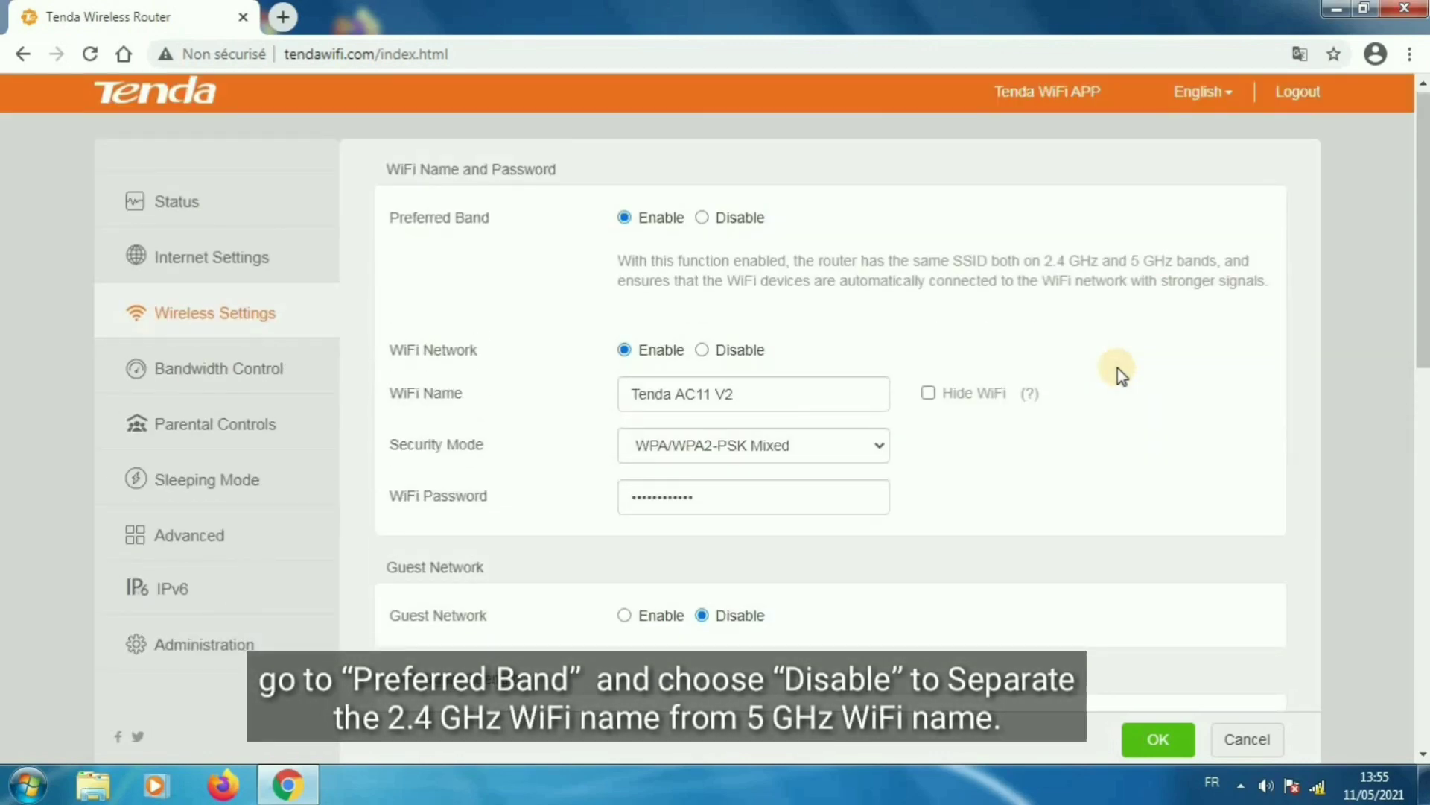
- Disable Preferred Band and check the 5 GHz network's WiFi password field
left_click(702, 217)
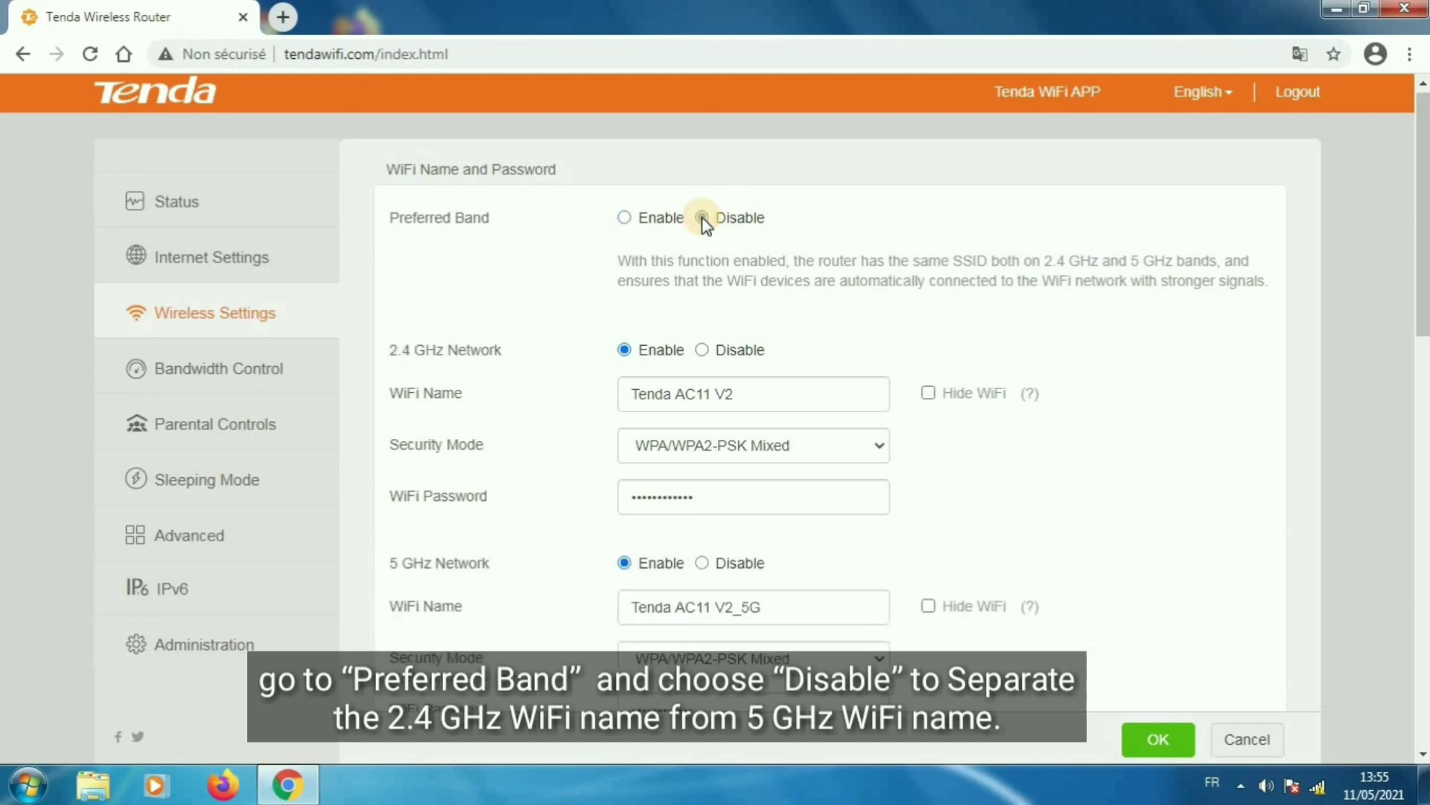
scroll(1061, 421, "down", 3)
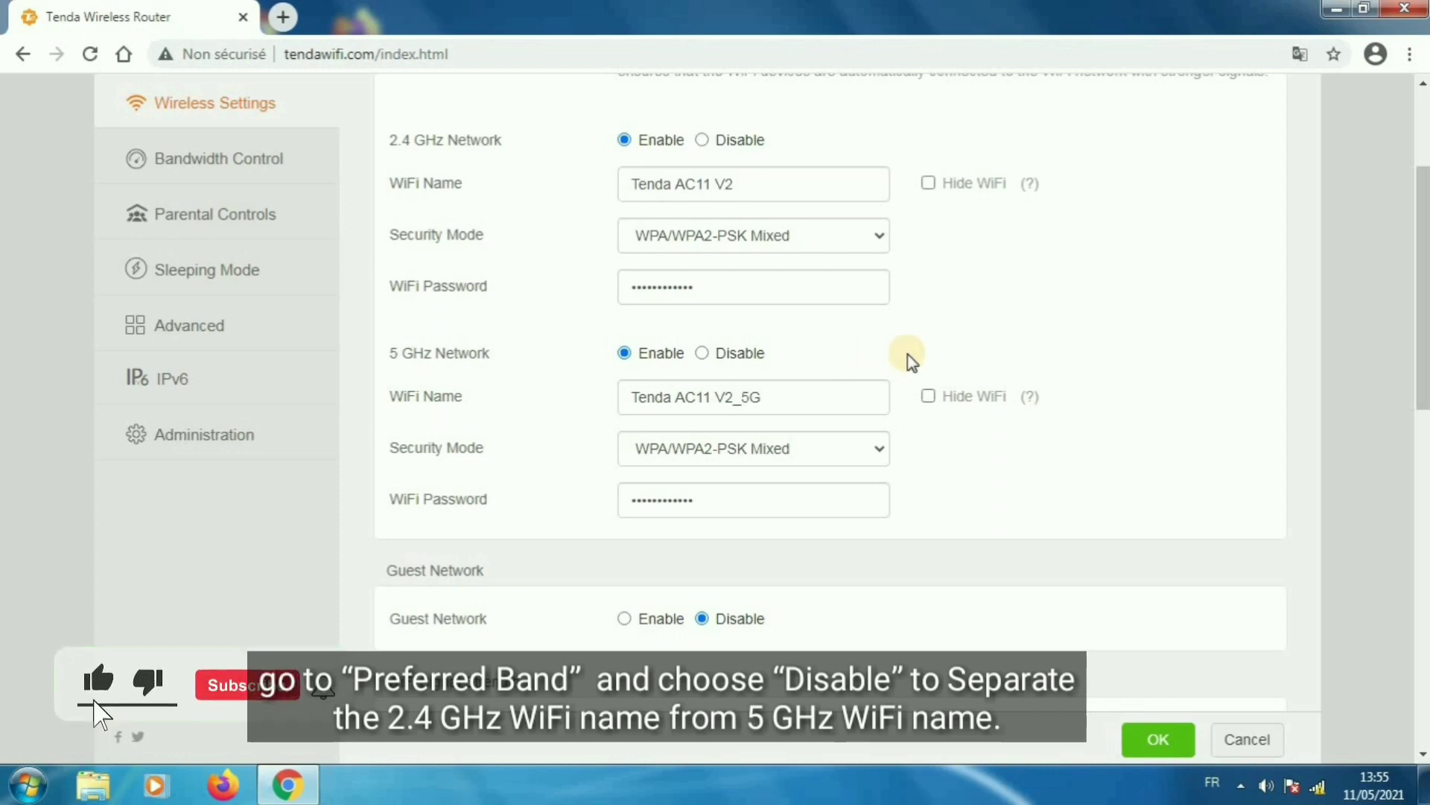
scroll(905, 360, "down", 2)
left_click(775, 390)
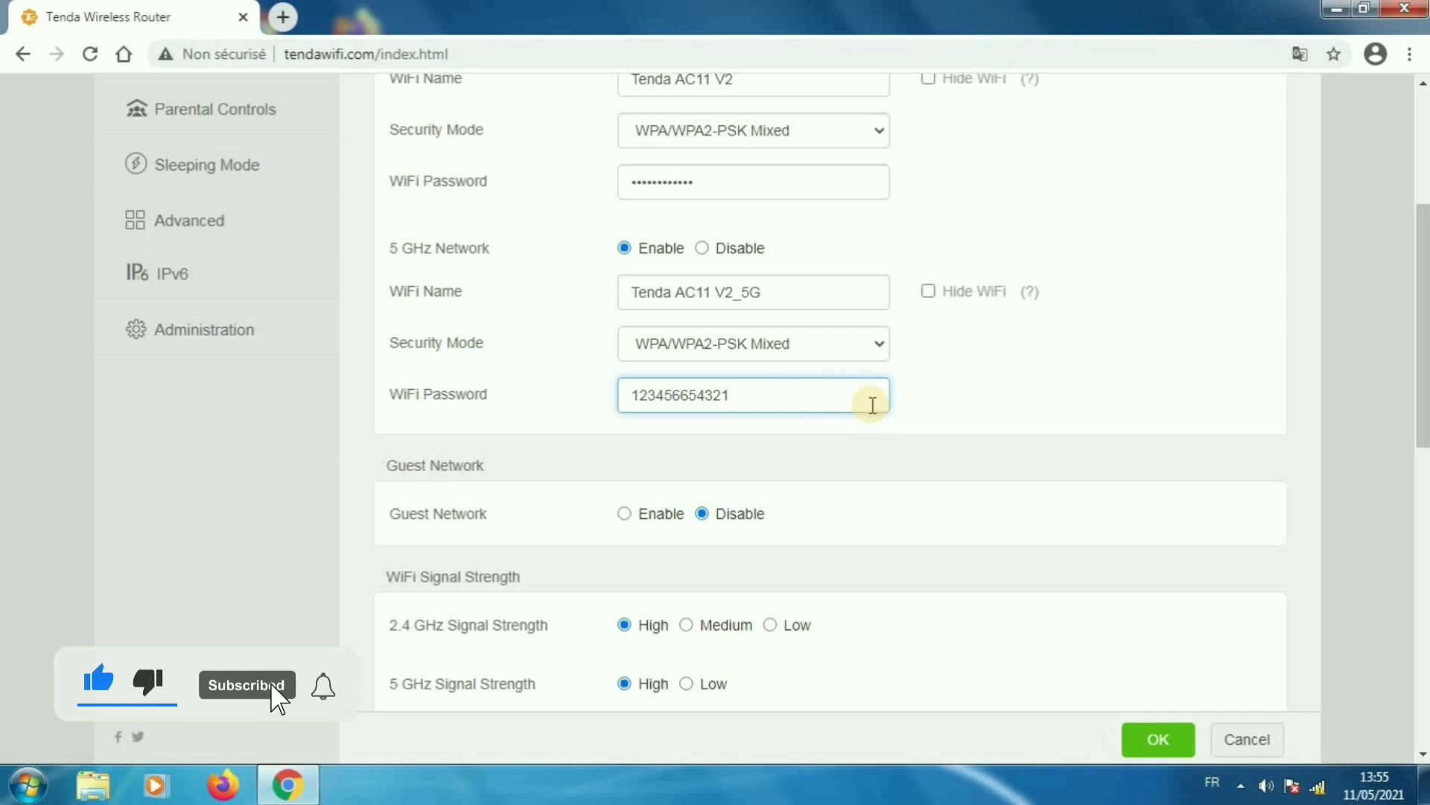
left_click(954, 429)
scroll(906, 426, "down", 3)
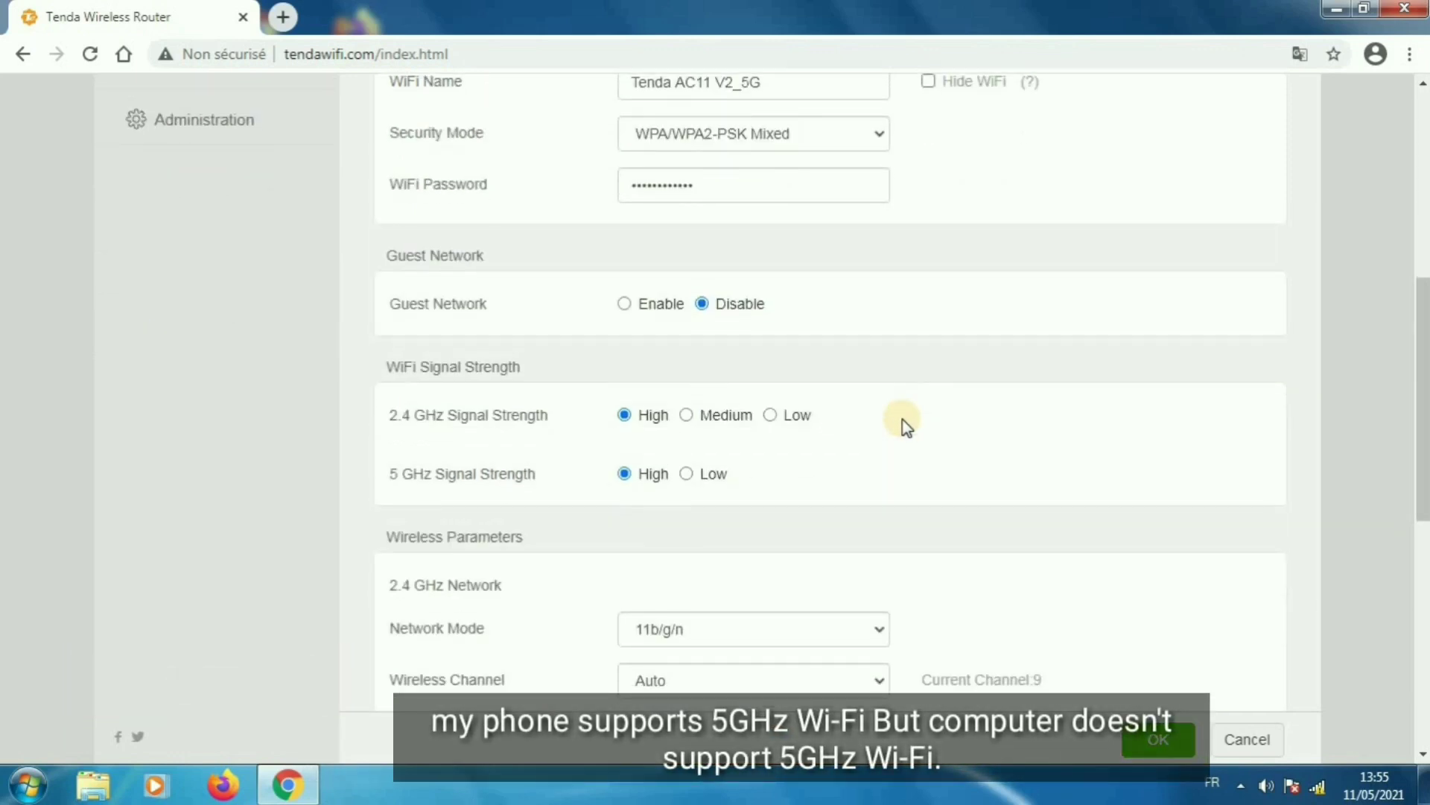
scroll(905, 426, "down", 1)
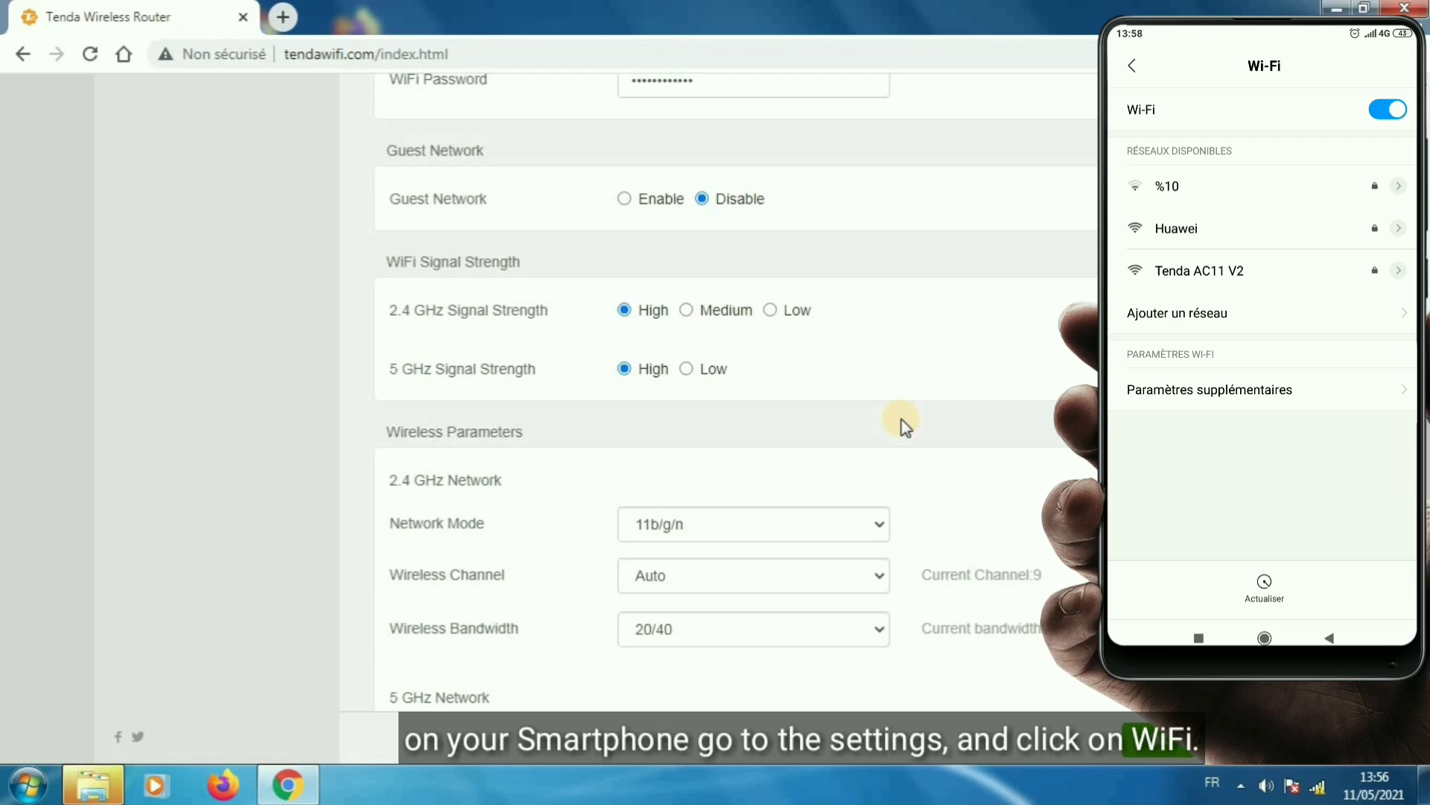
- Scroll through the Wireless Parameters section to review both bands' settings
scroll(837, 335, "up", 4)
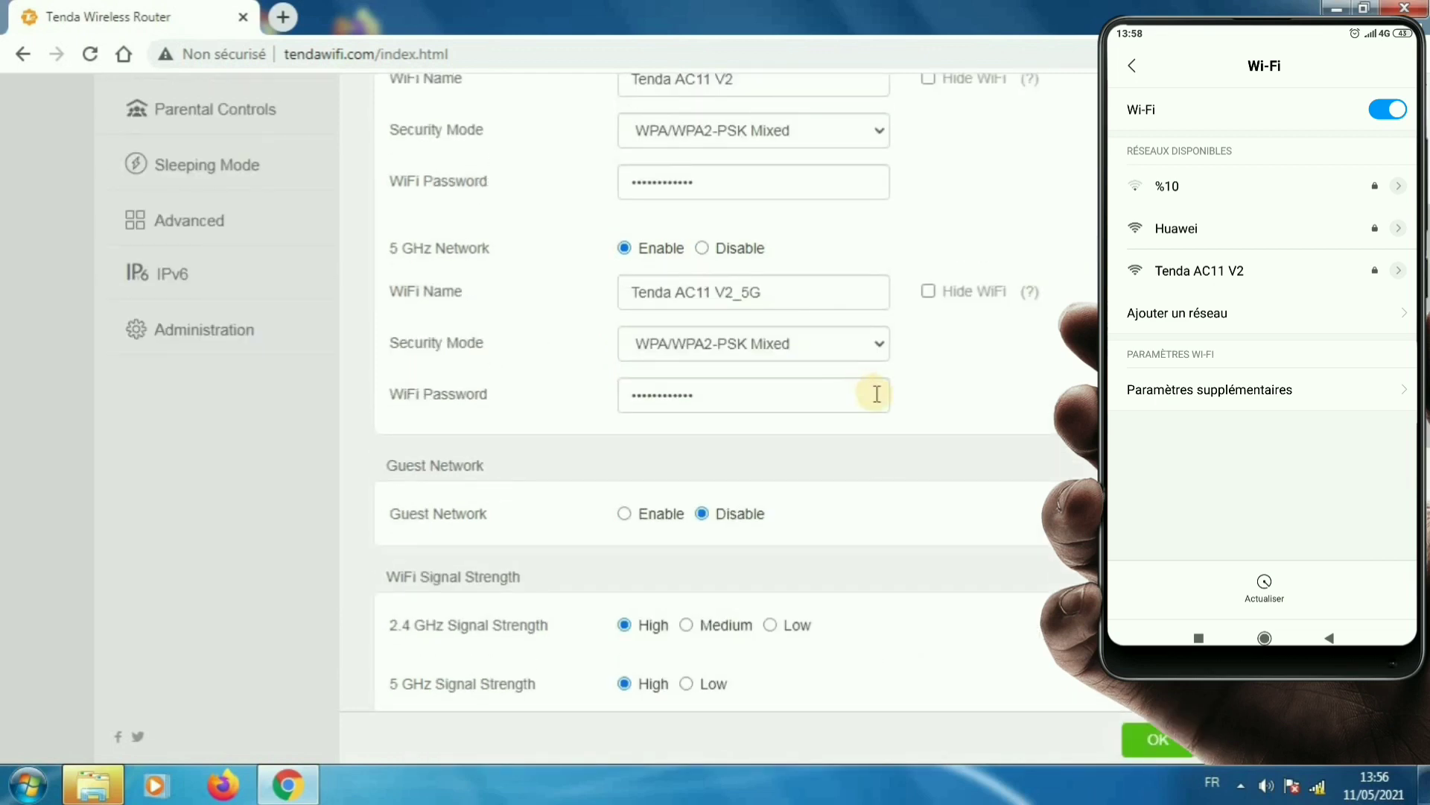
scroll(877, 394, "down", 3)
scroll(875, 399, "up", 7)
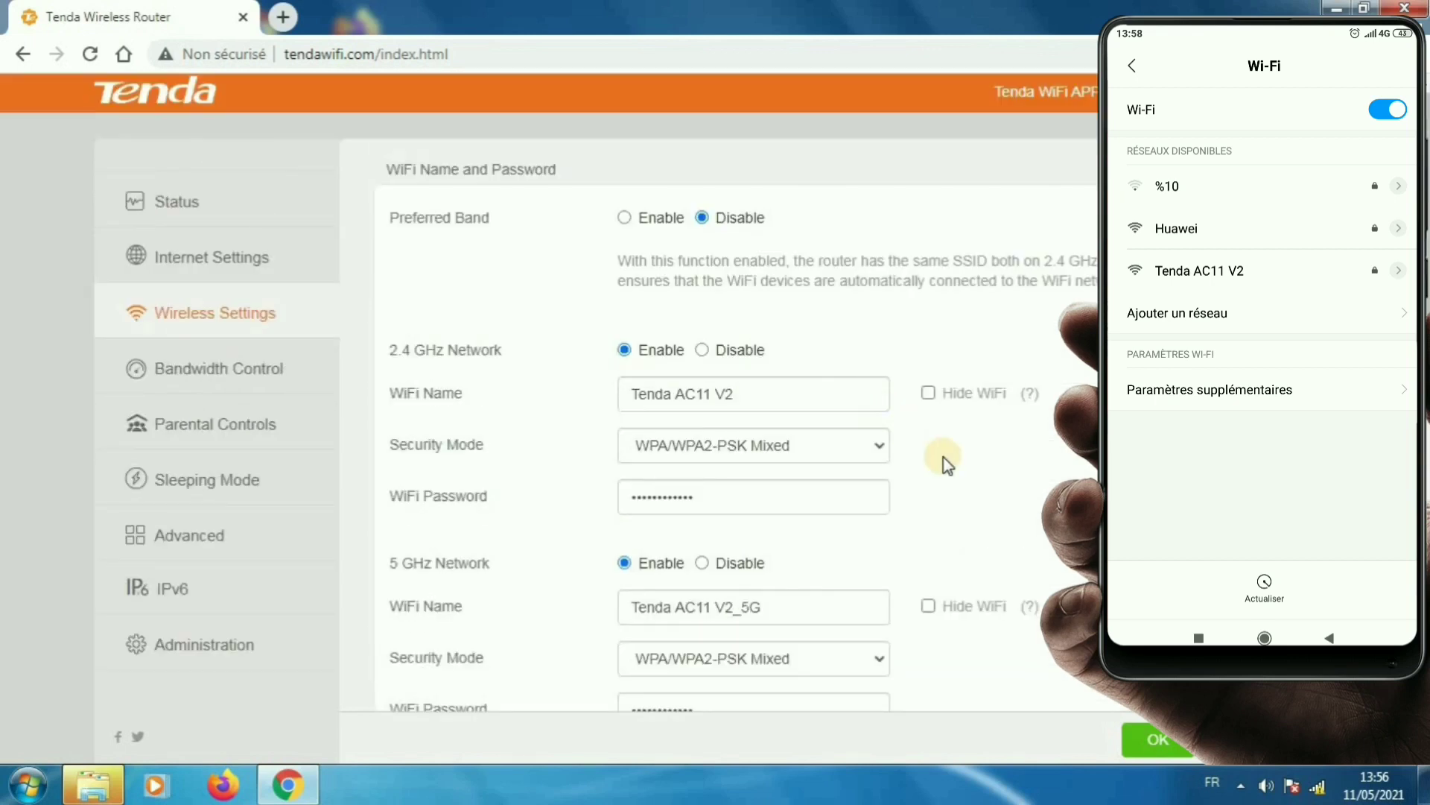
scroll(944, 463, "down", 8)
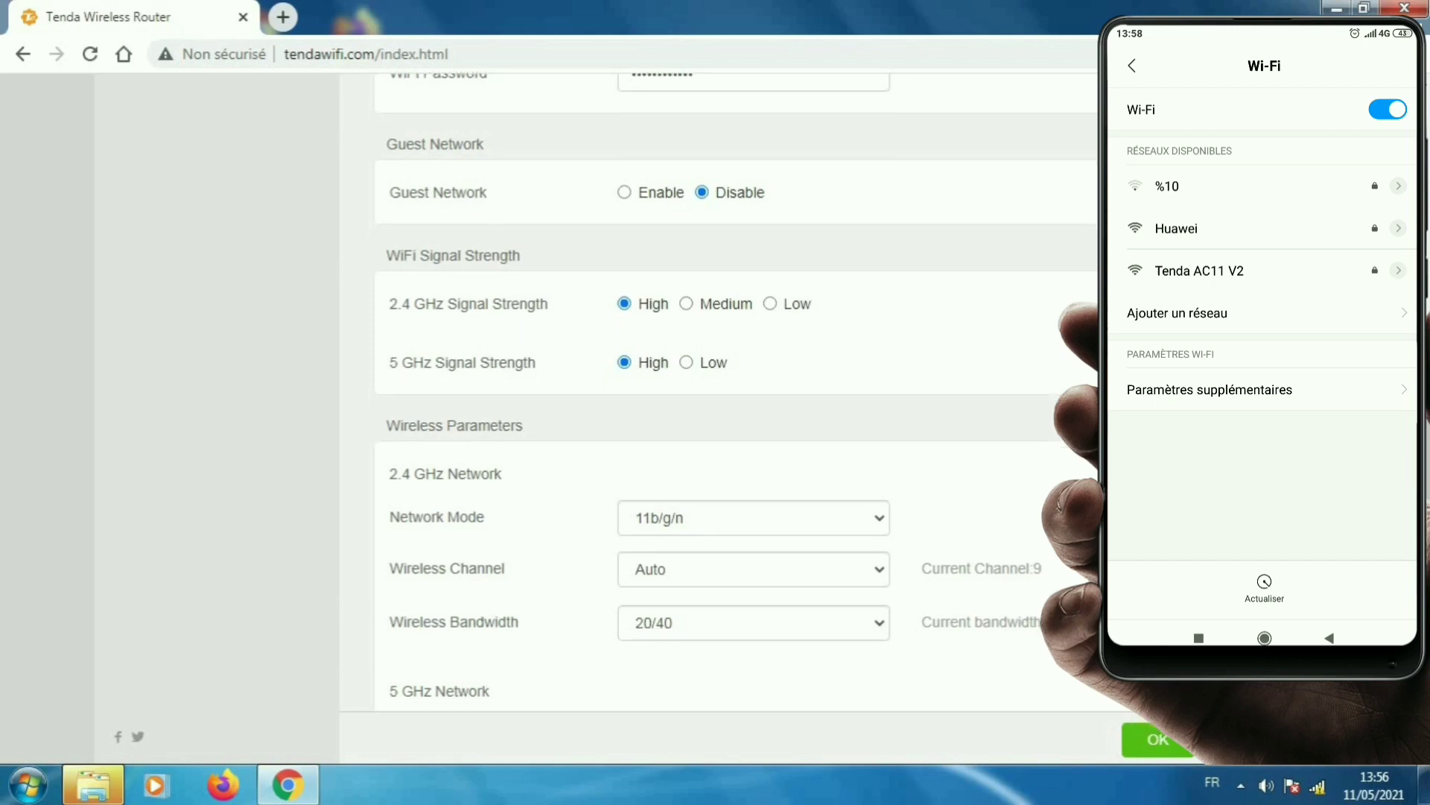
scroll(736, 387, "down", 4)
scroll(736, 387, "up", 1)
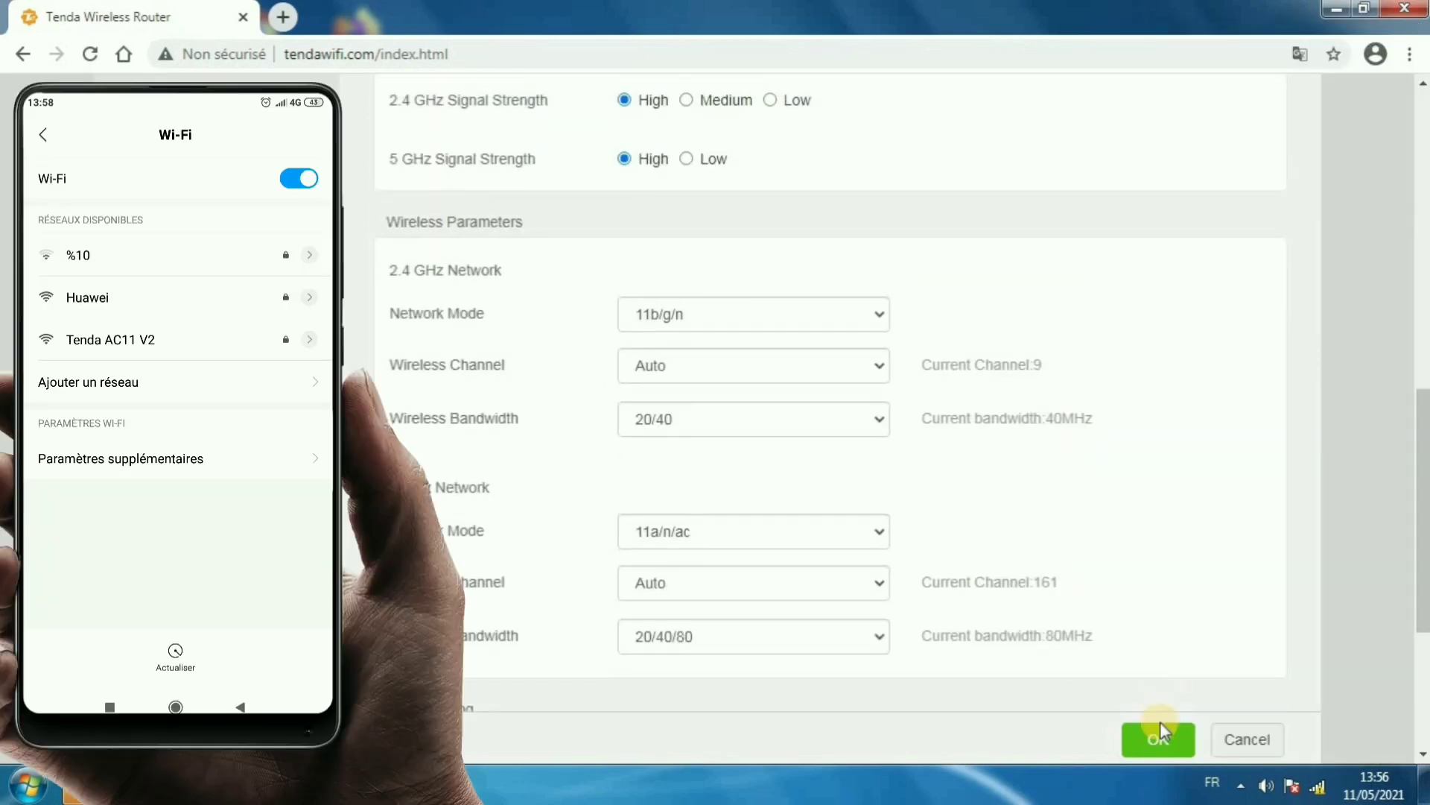
- Save the wireless settings, confirm releasing the connection, and verify the PC rejoins Tenda AC11 V2
left_click(1161, 726)
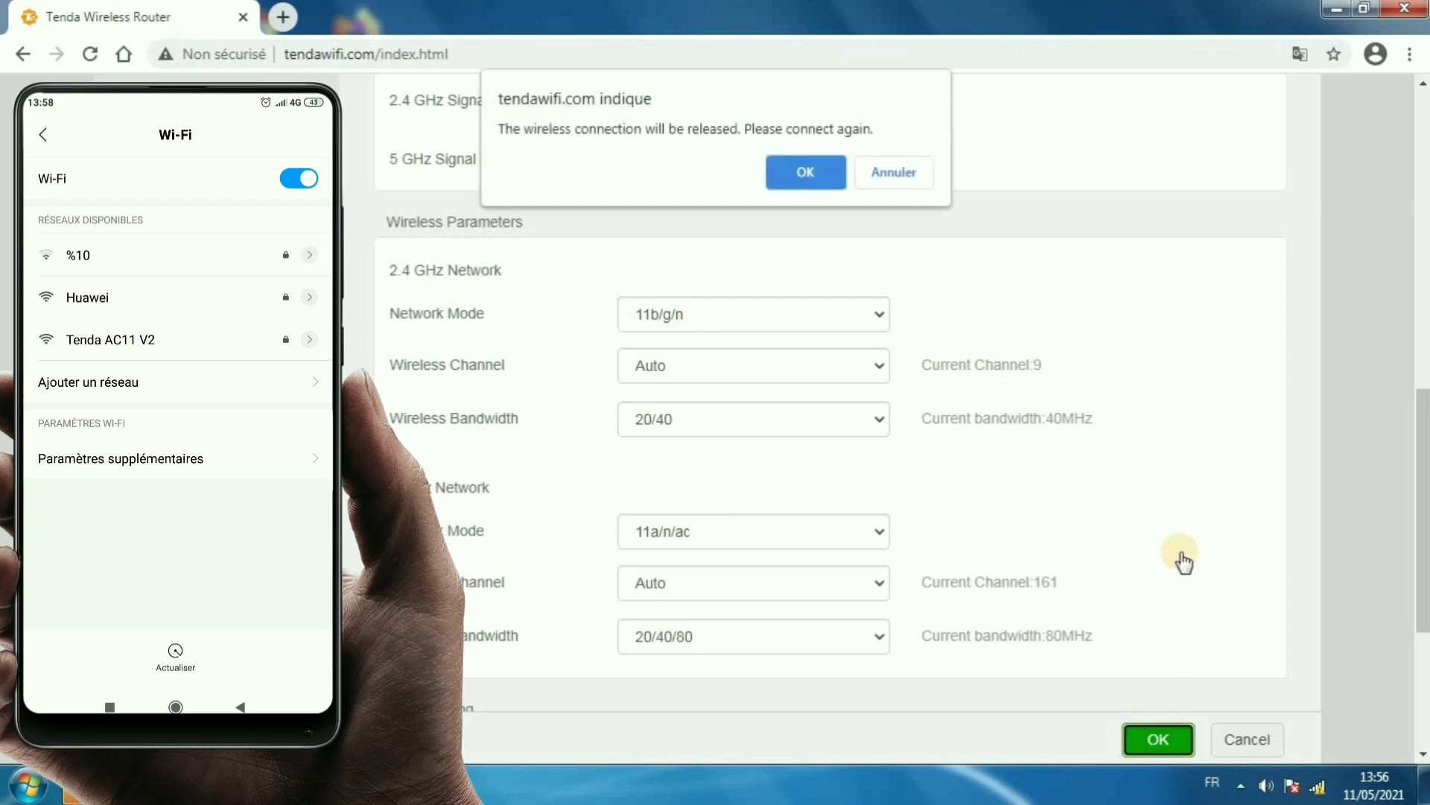
left_click(818, 173)
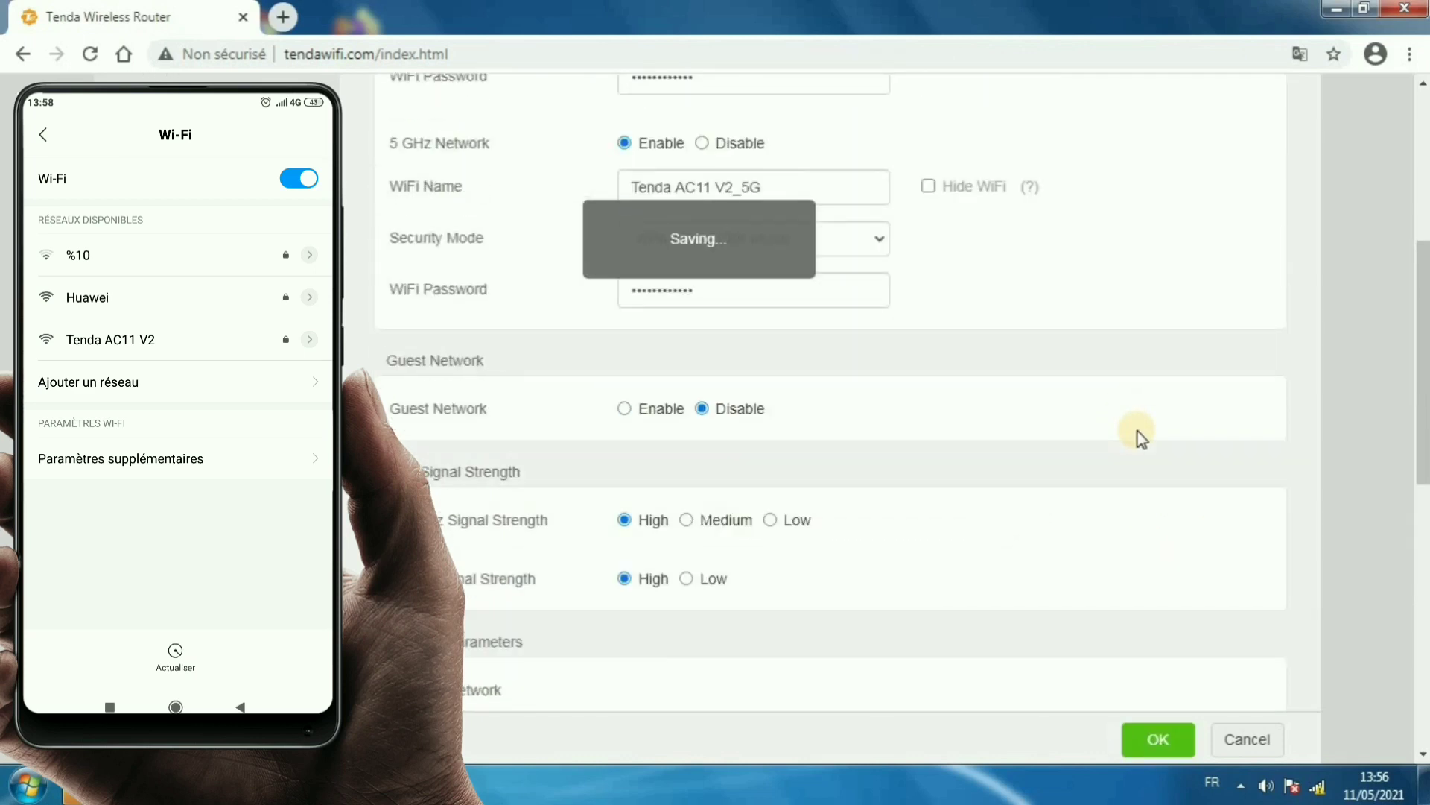
left_click(1319, 787)
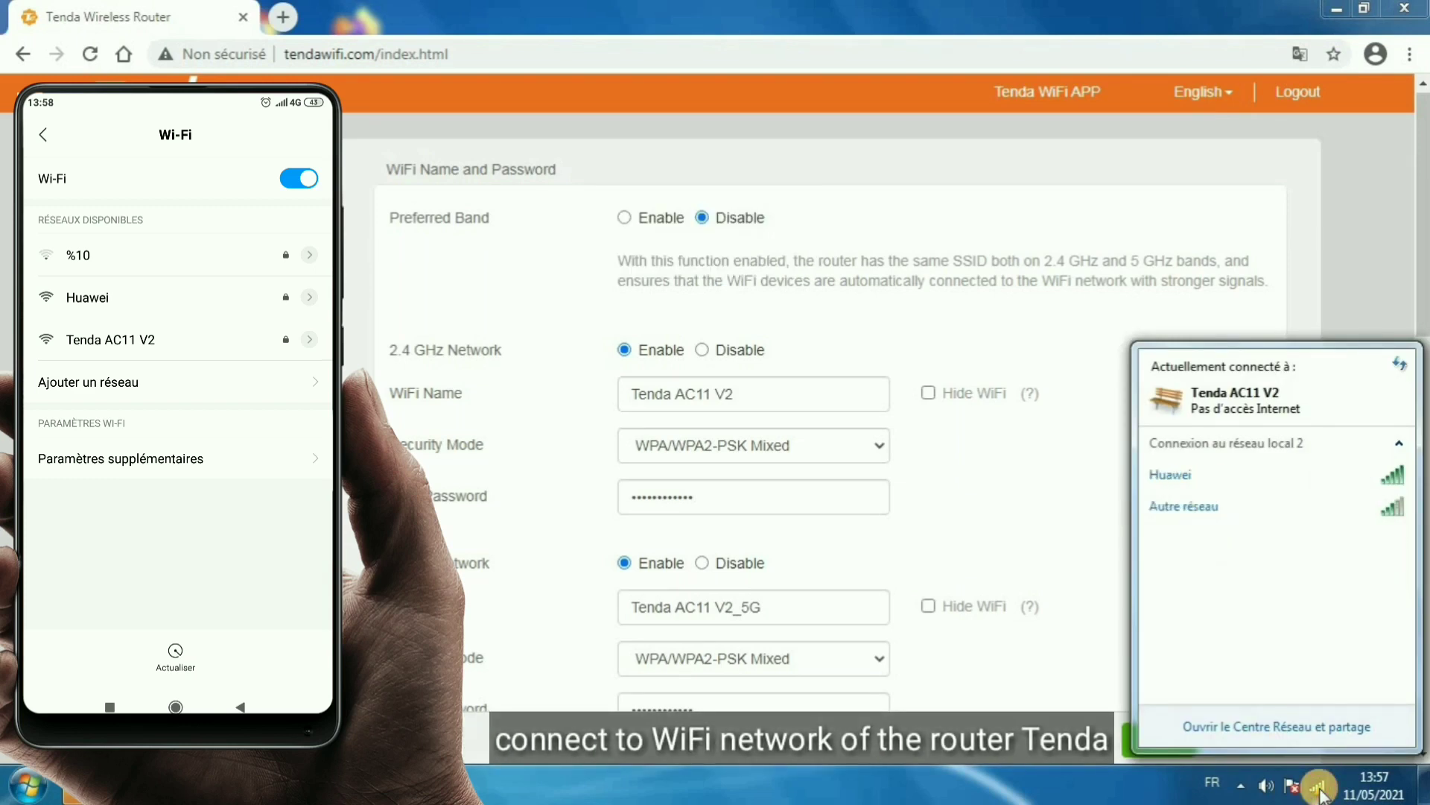
left_click(1320, 791)
left_click(1321, 791)
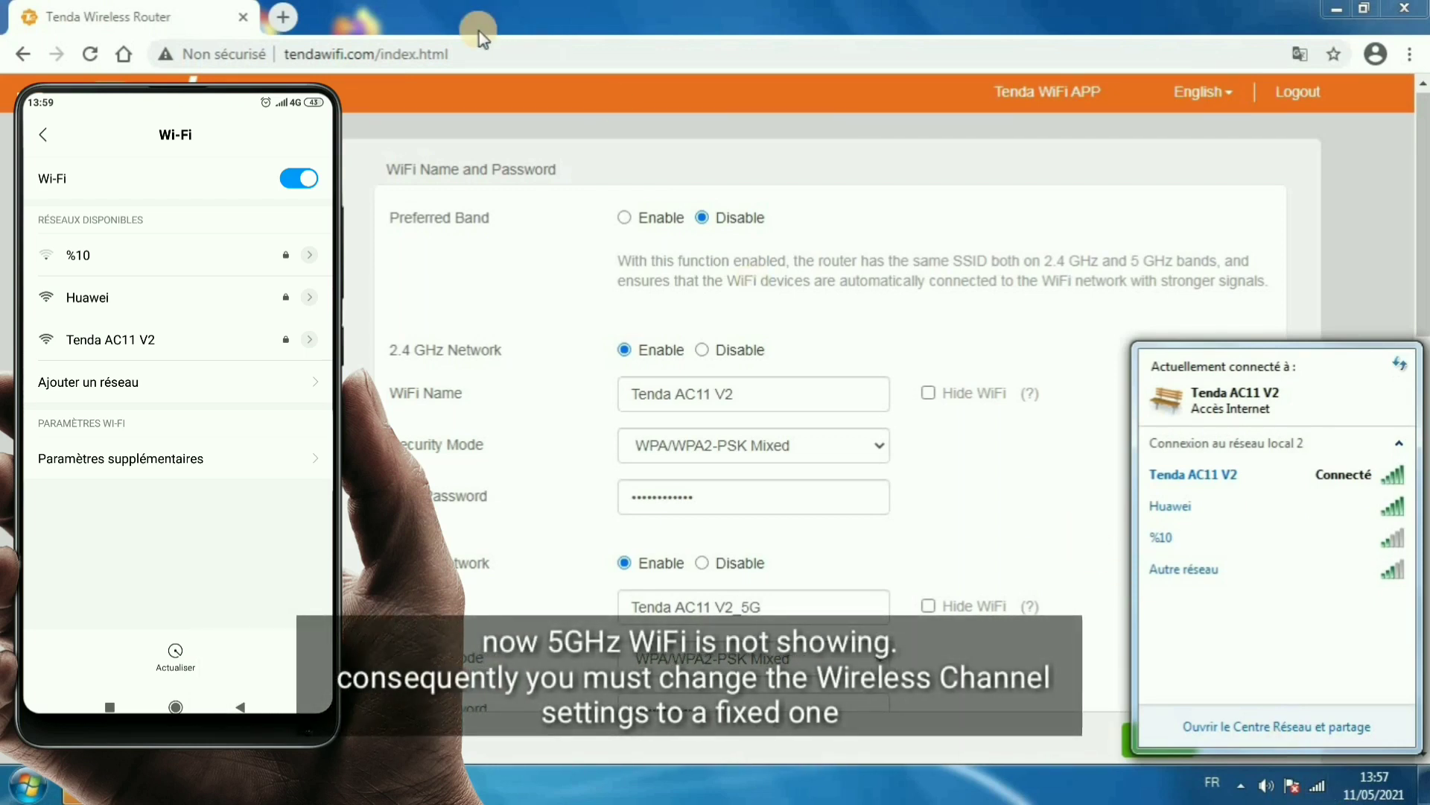
- Reload the router admin page and return to Wireless Settings
left_click(491, 51)
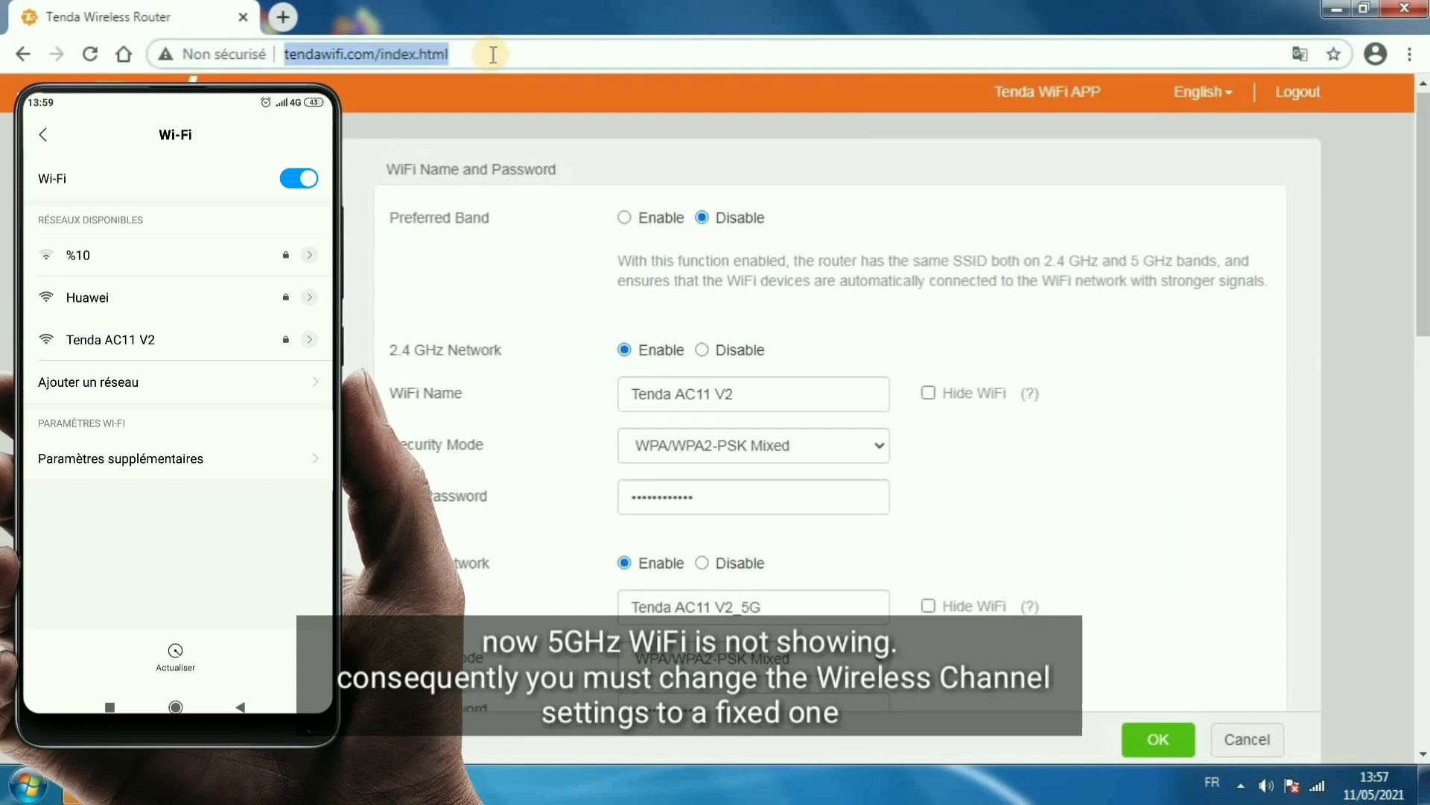
key("Return")
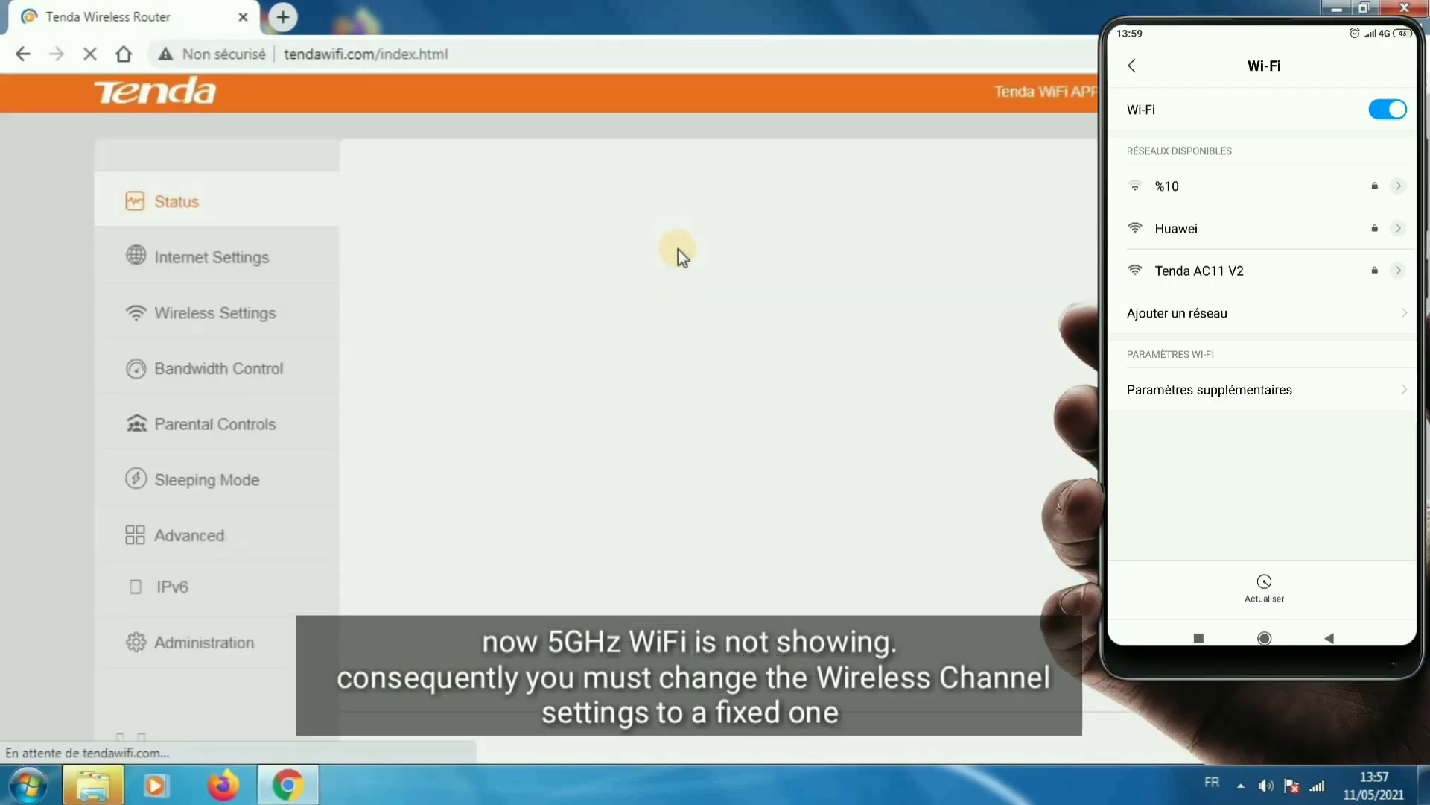
left_click(267, 313)
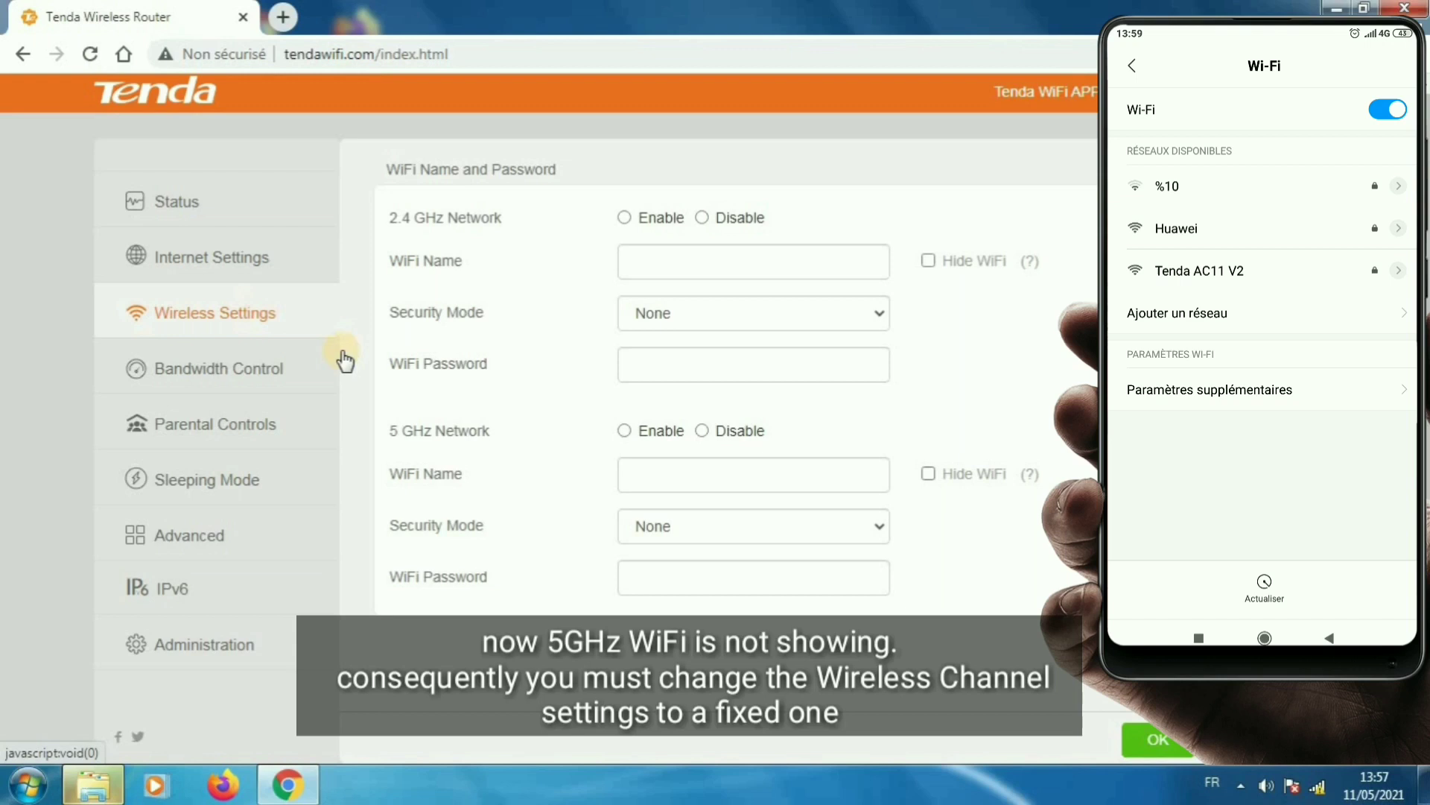
- Scroll down to Wireless Parameters and highlight the 5 GHz Network heading
scroll(345, 361, "down", 3)
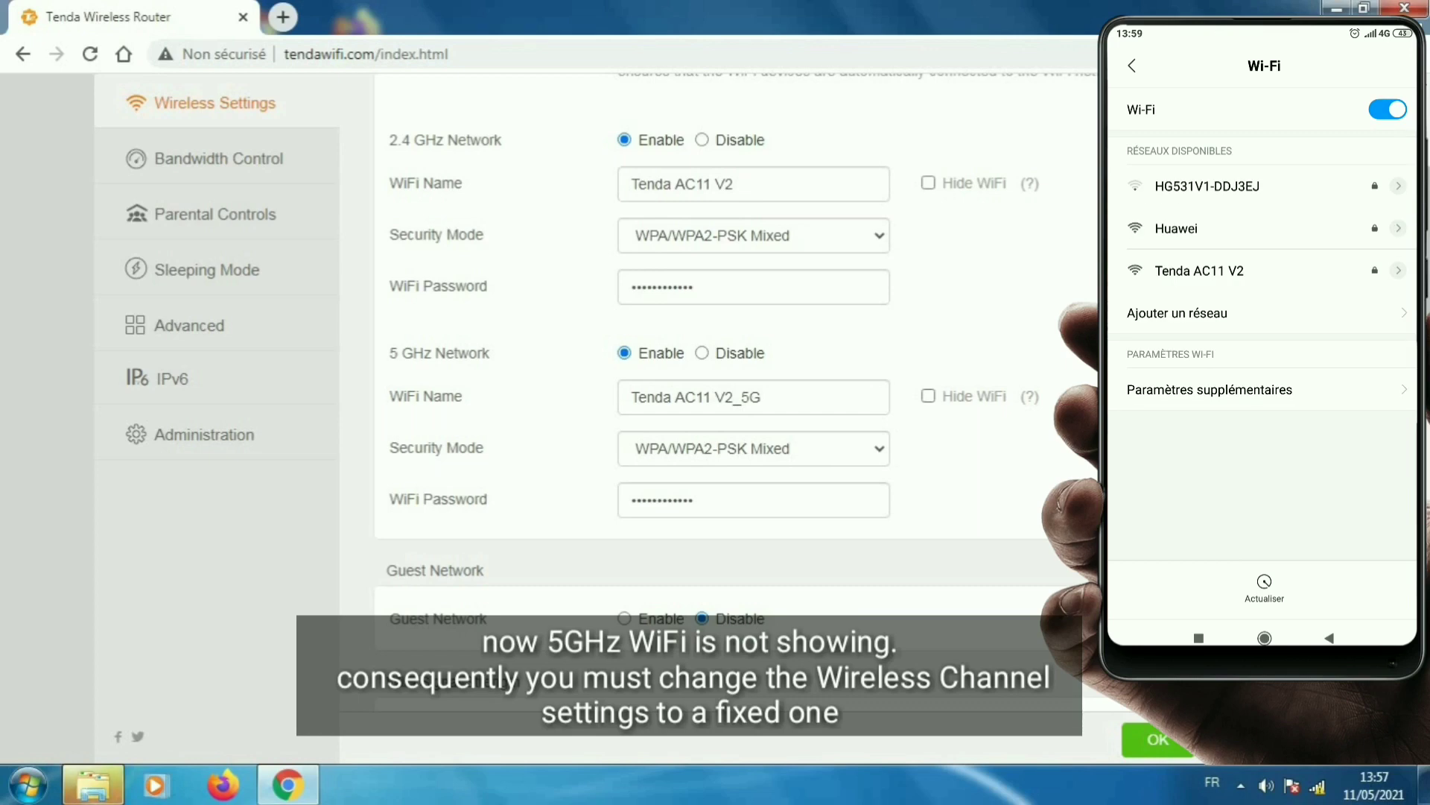
scroll(596, 387, "down", 2)
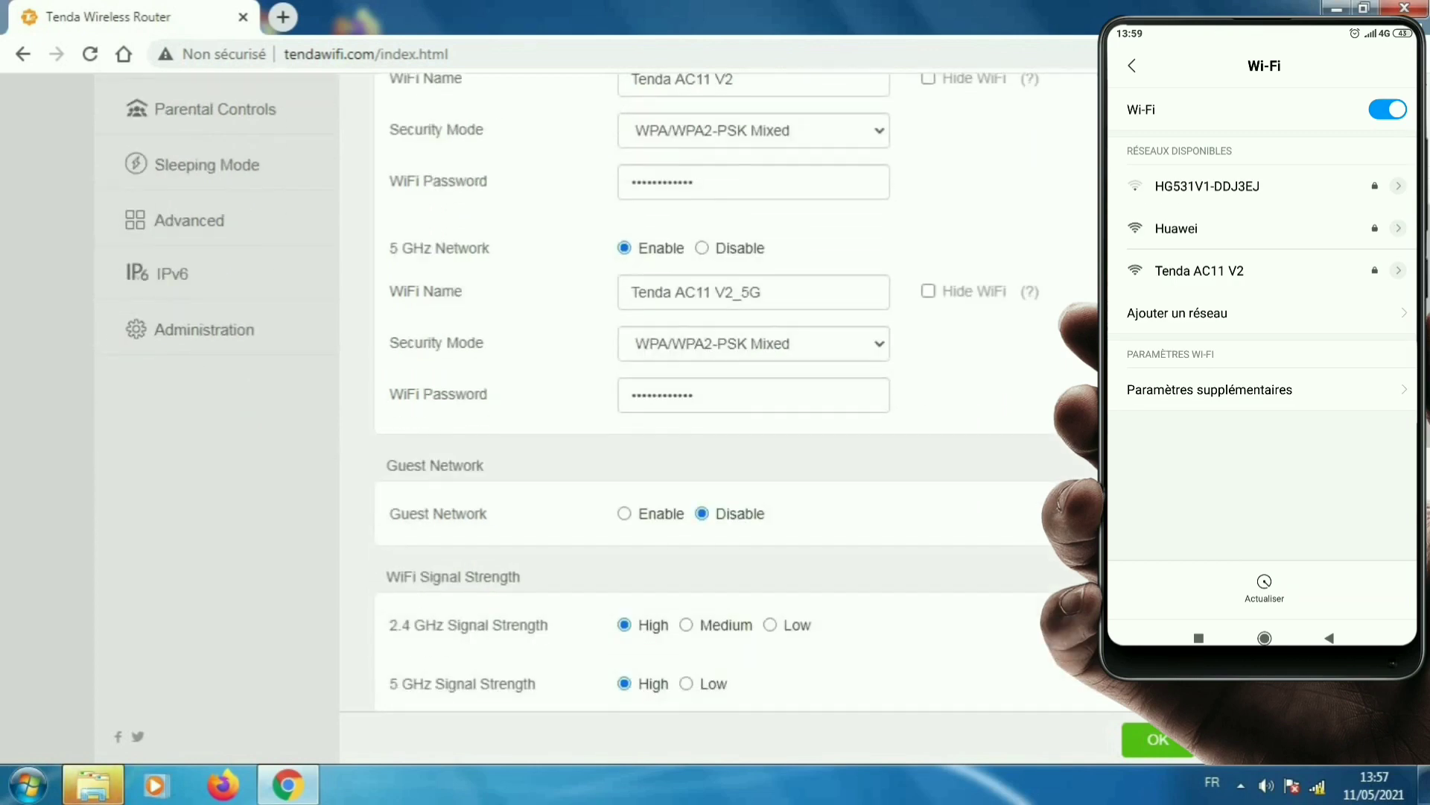
scroll(715, 373, "down", 4)
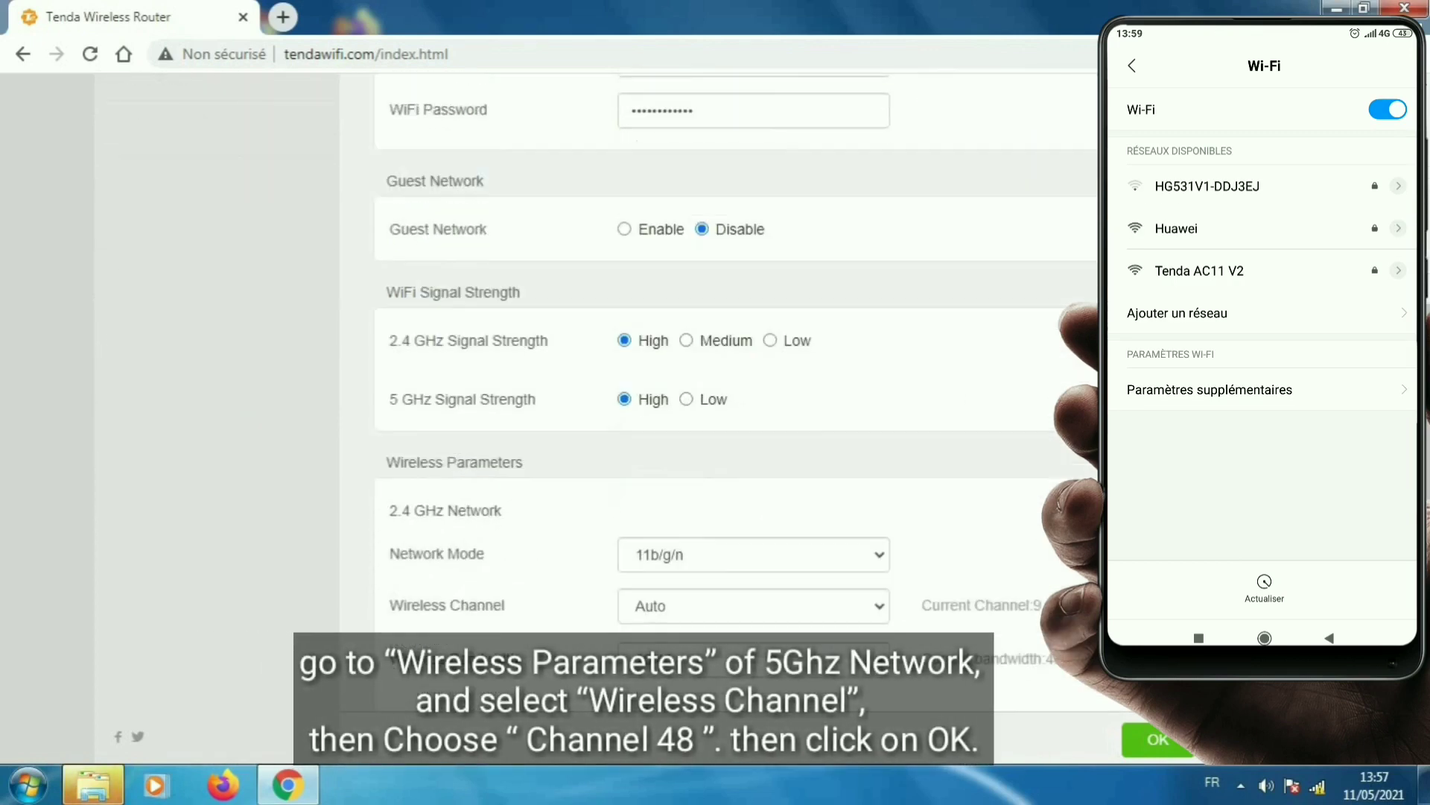
scroll(715, 372, "down", 4)
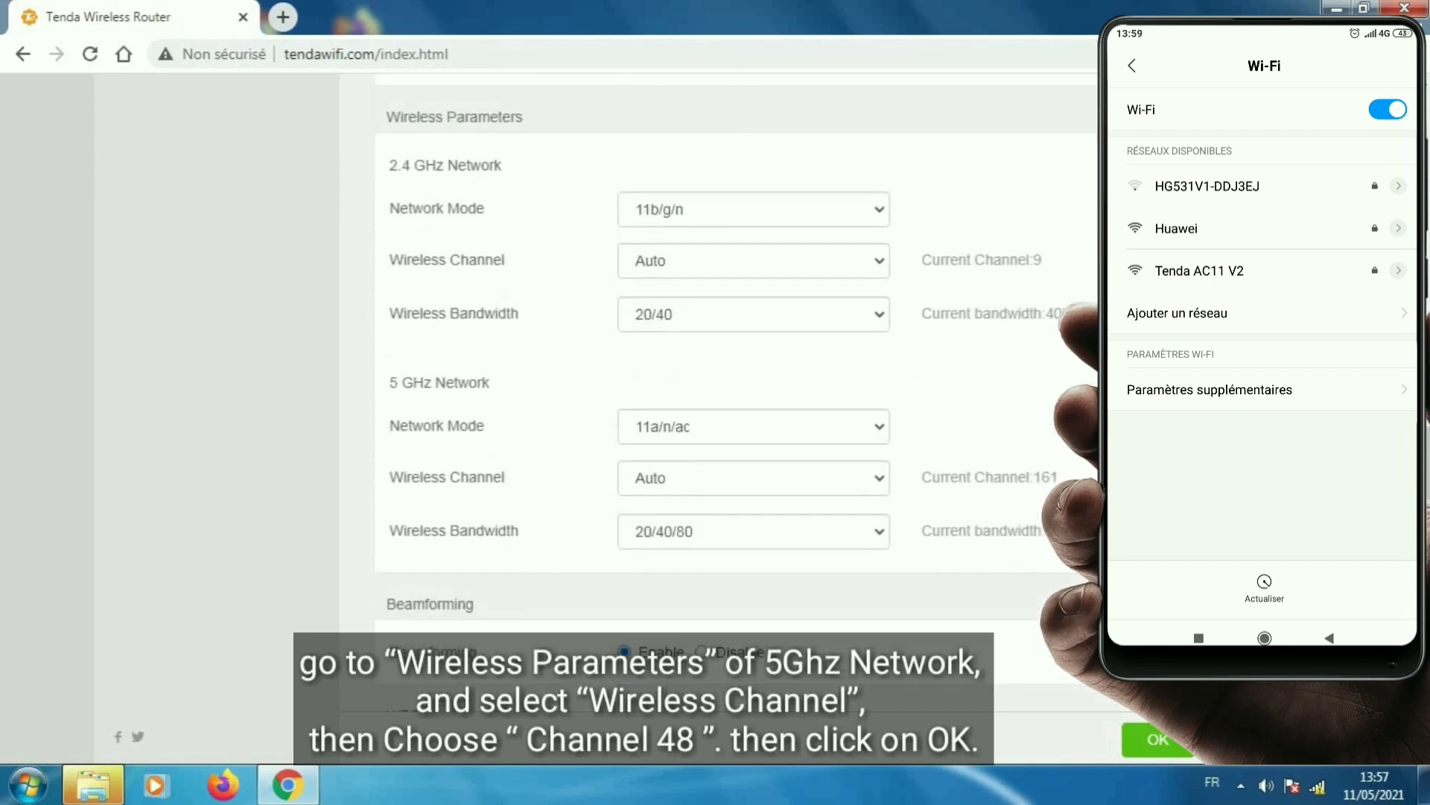
scroll(974, 414, "down", 1)
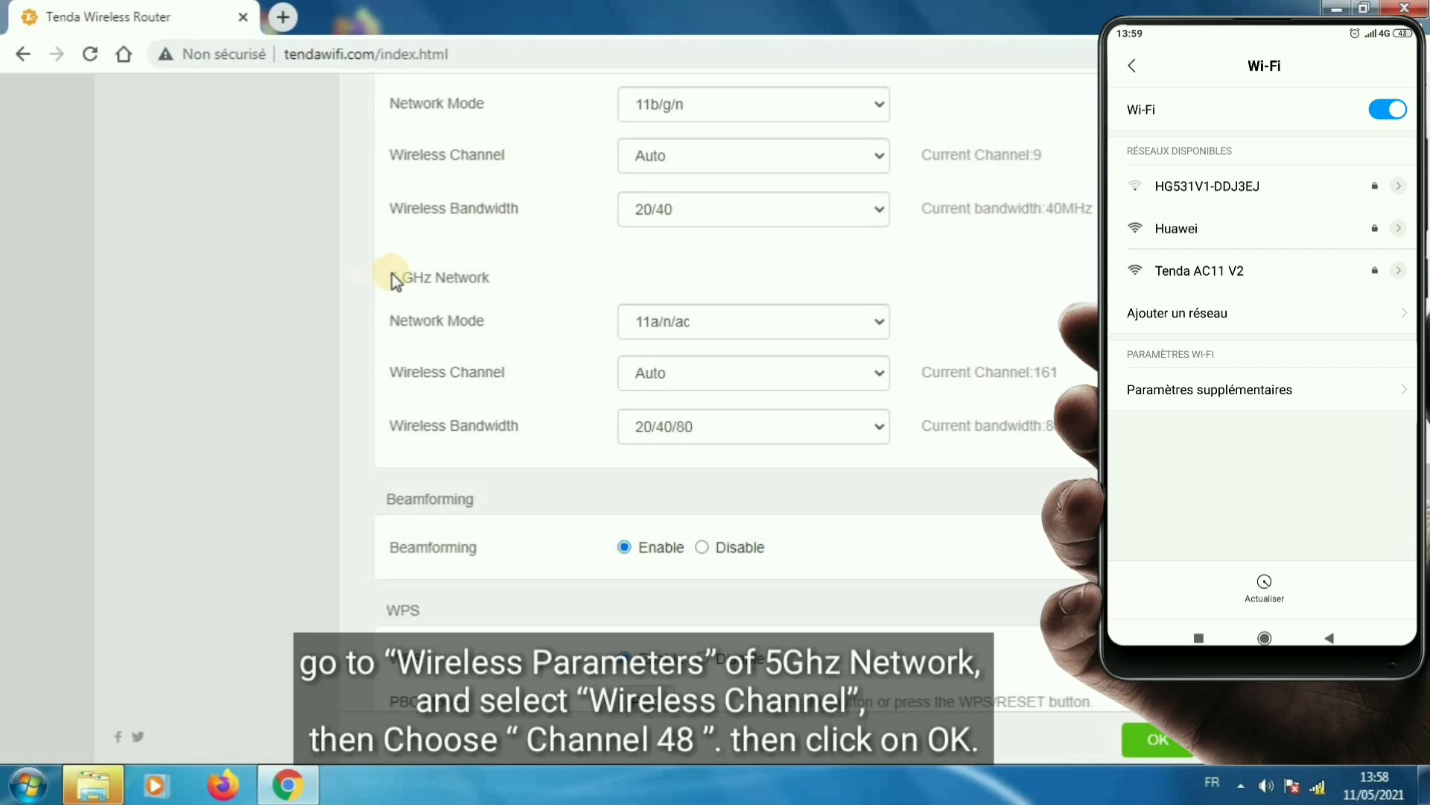
left_click_drag(491, 276, 389, 277)
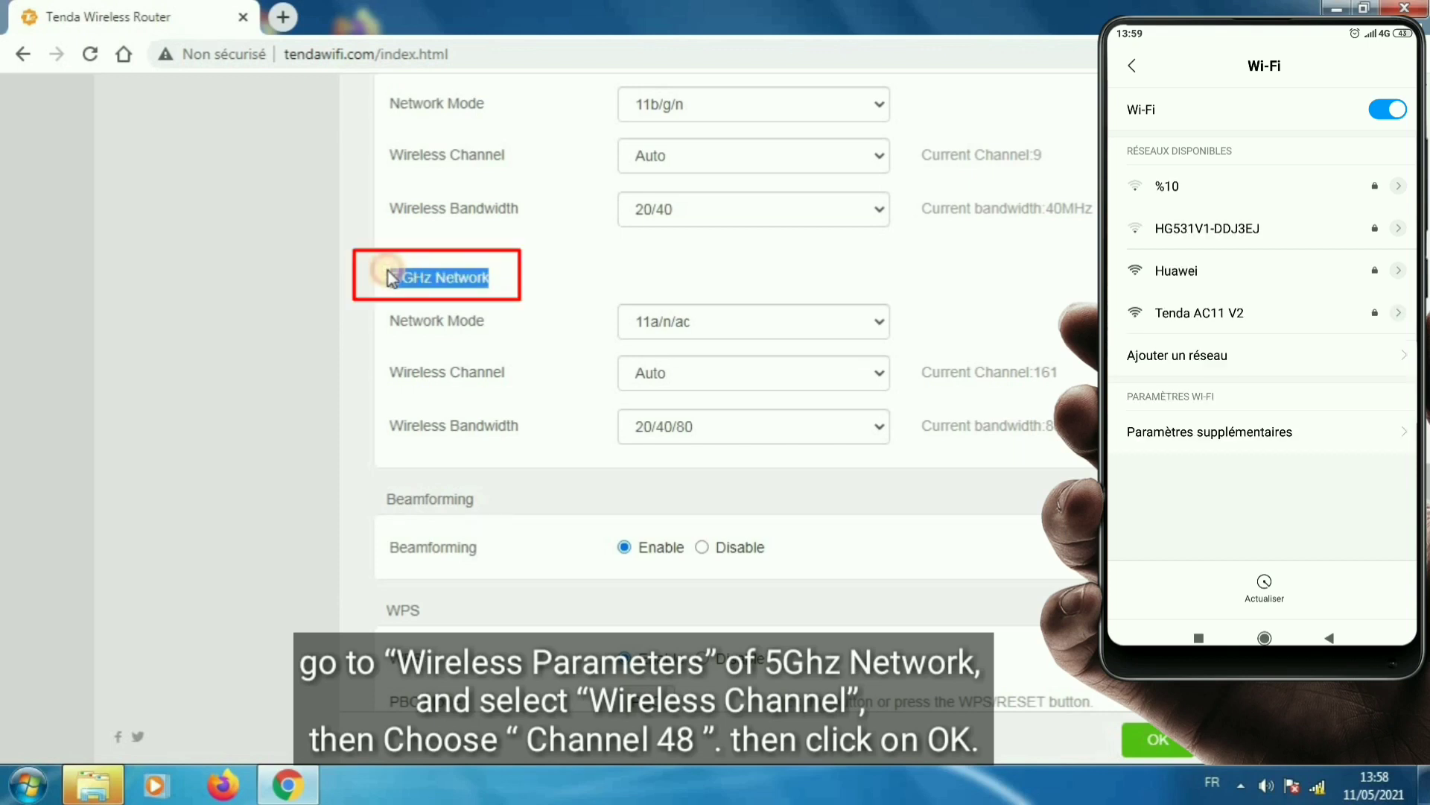
scroll(522, 298, "up", 3)
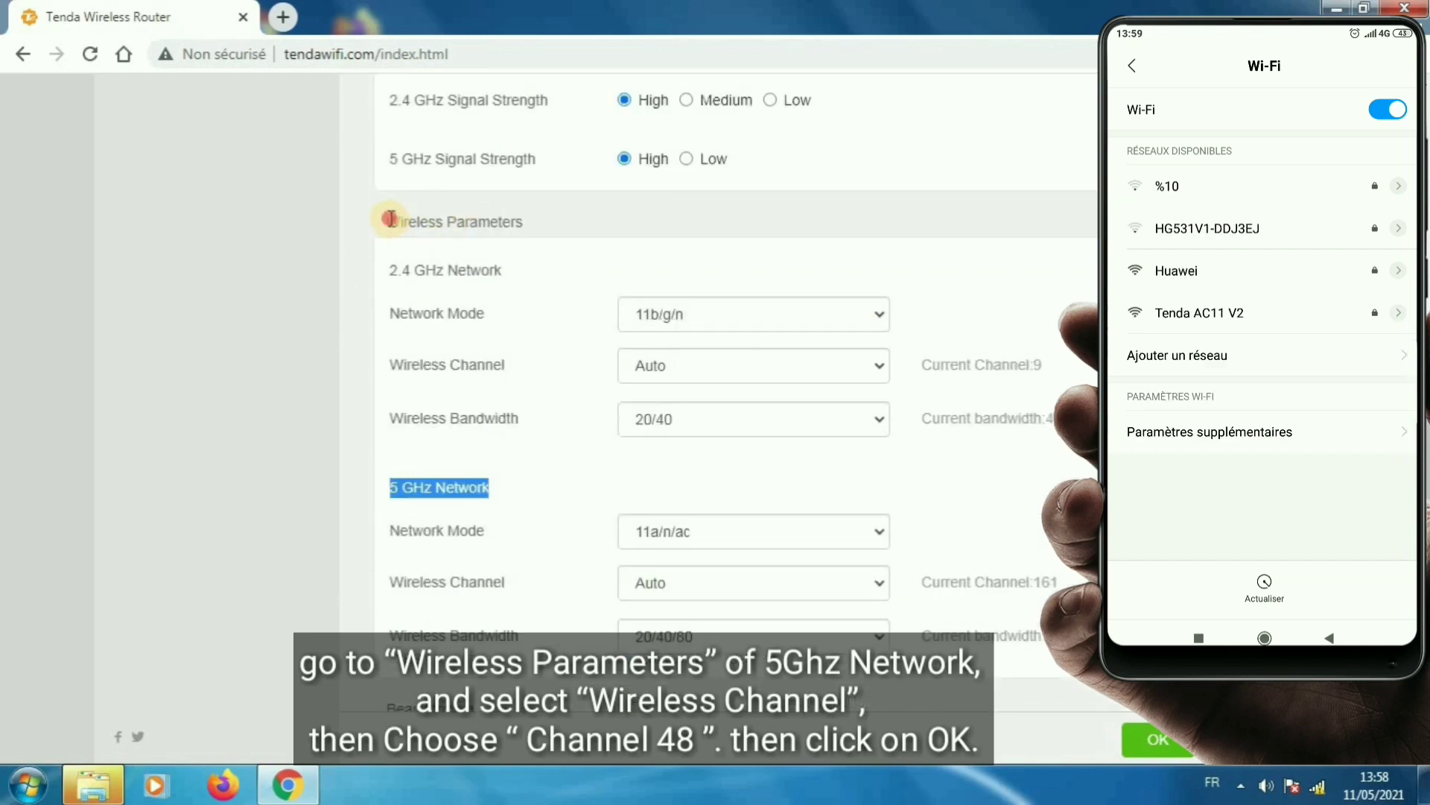
left_click_drag(389, 218, 525, 221)
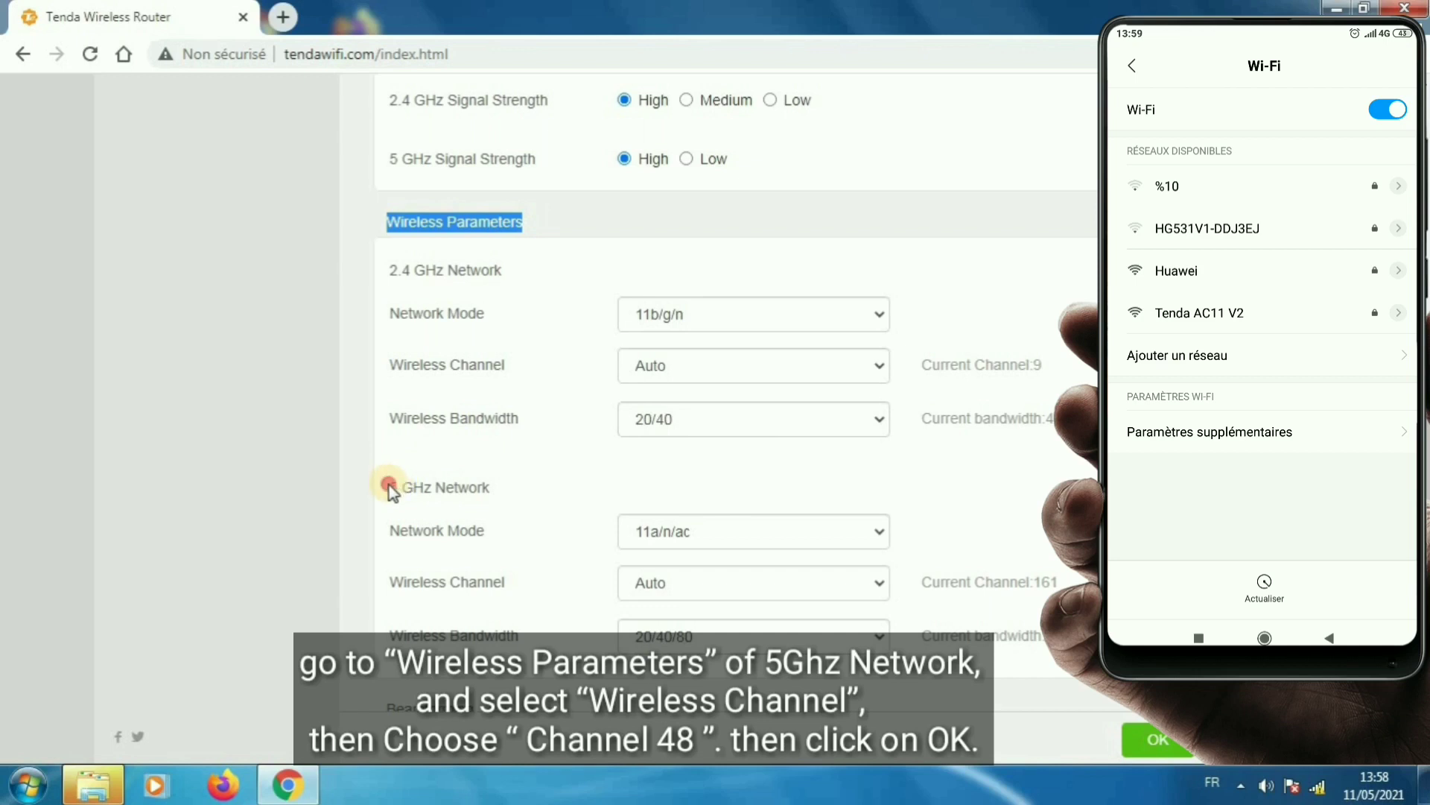
left_click_drag(389, 485, 517, 486)
- Set the 5 GHz Wireless Channel to Channel48 and save the wireless settings
left_click(775, 585)
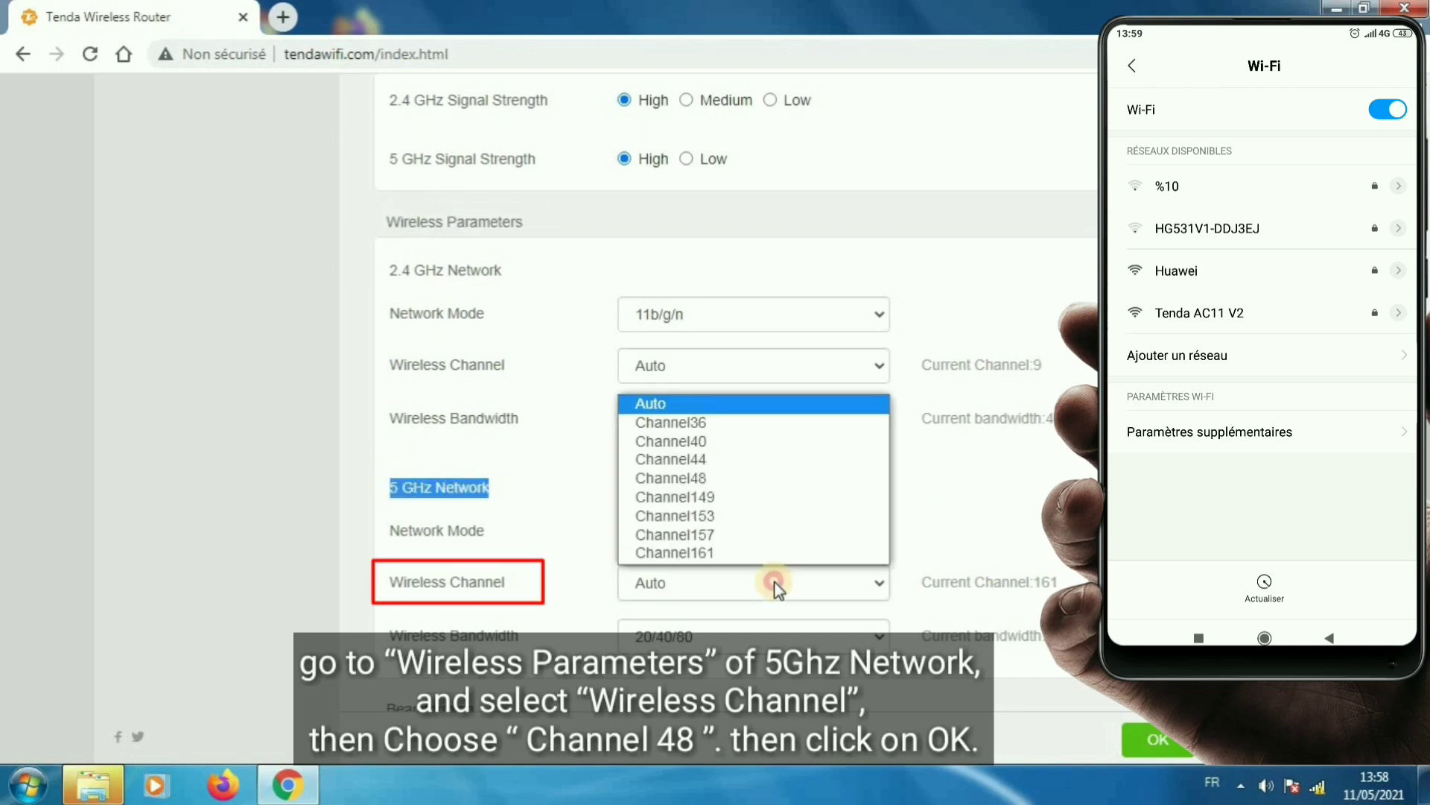
left_click(727, 478)
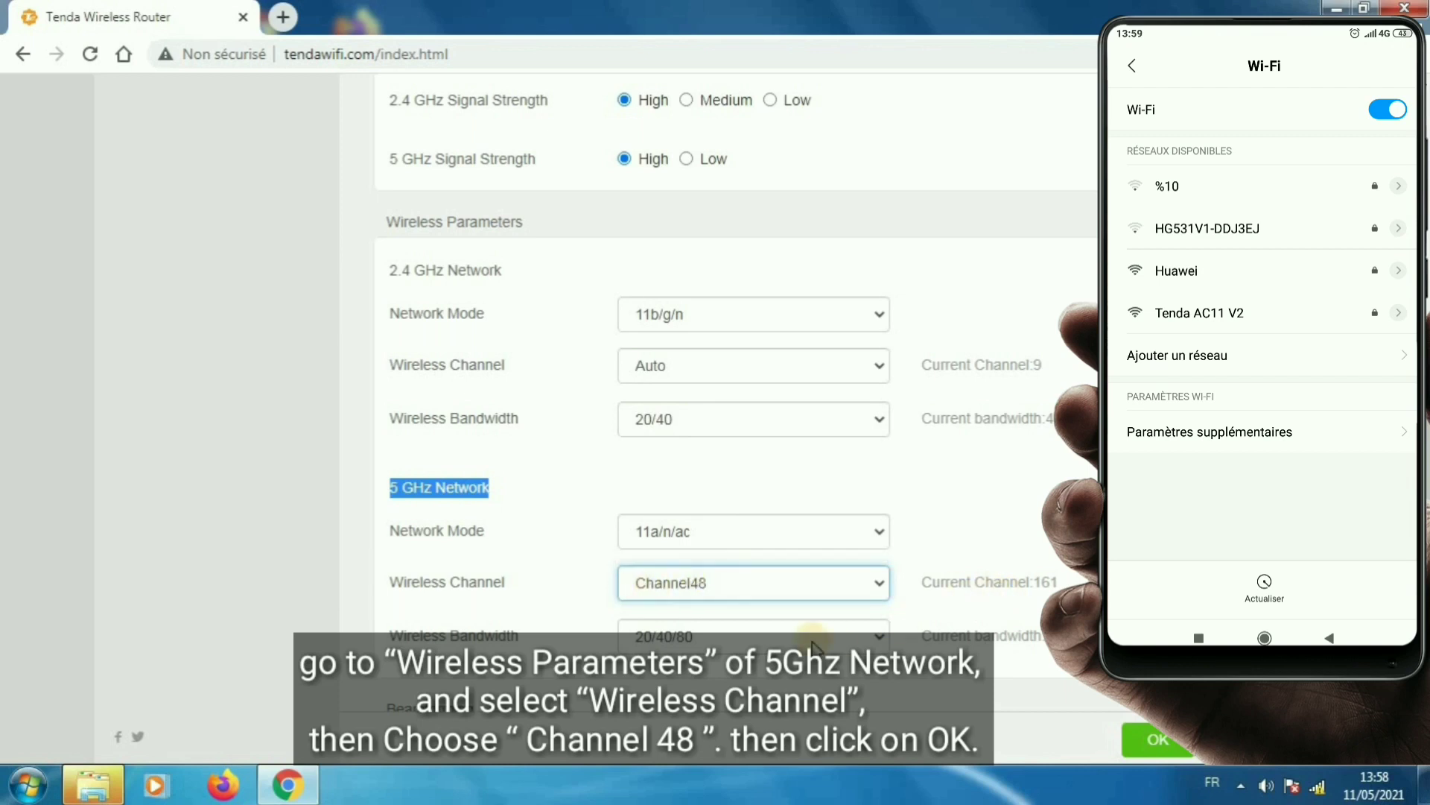
scroll(864, 589, "down", 3)
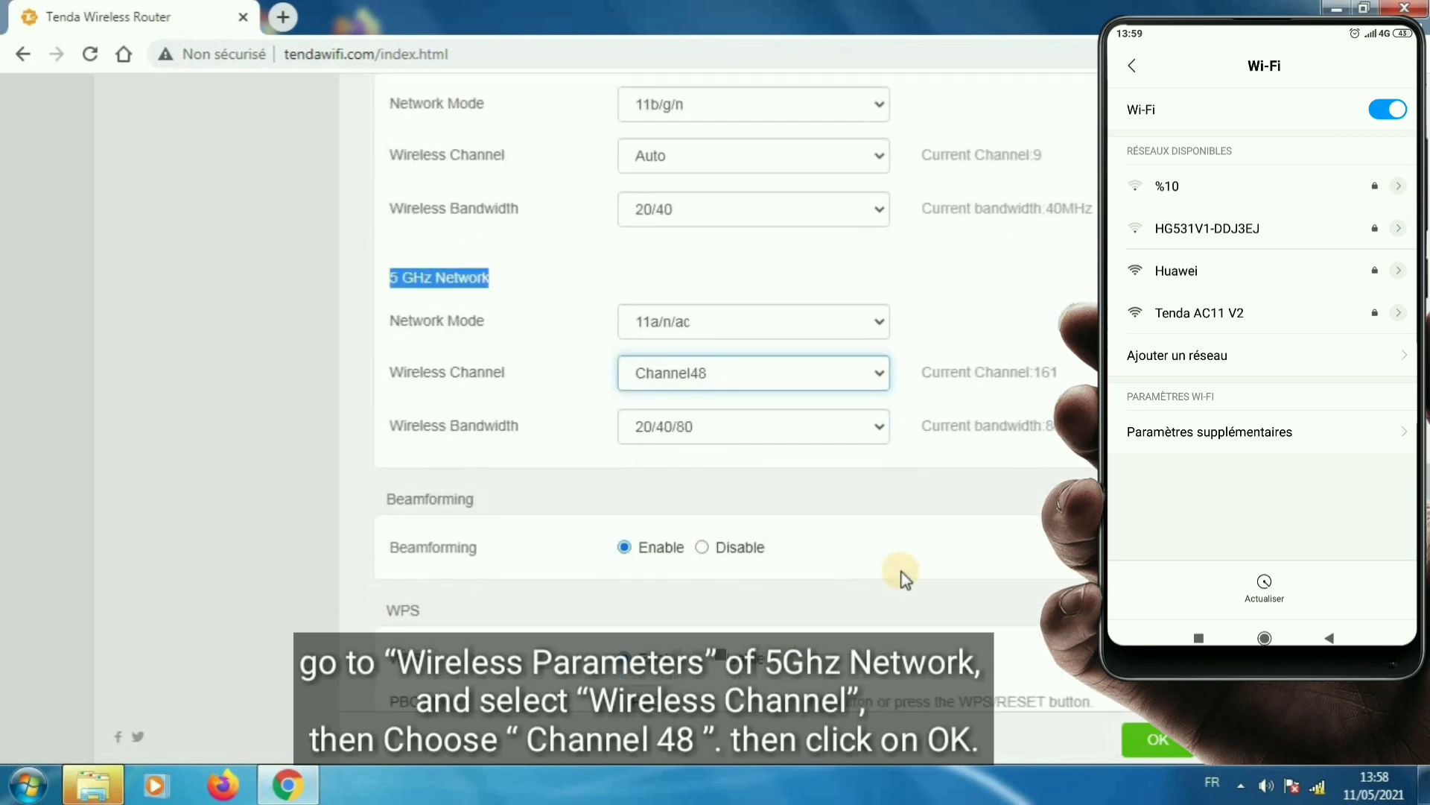
scroll(903, 578, "up", 1)
scroll(987, 620, "up", 2)
scroll(985, 623, "up", 4)
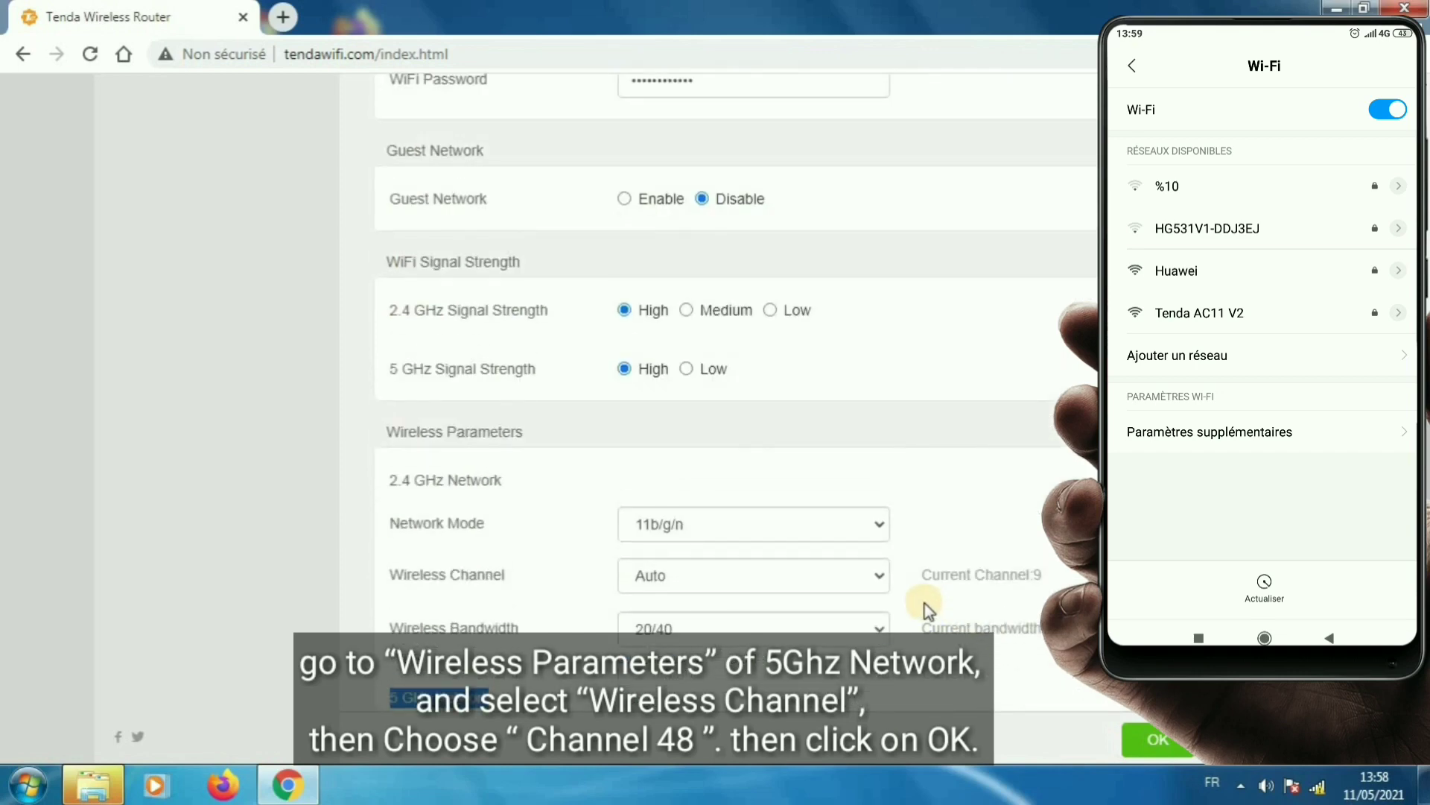
scroll(924, 608, "down", 4)
scroll(927, 610, "up", 4)
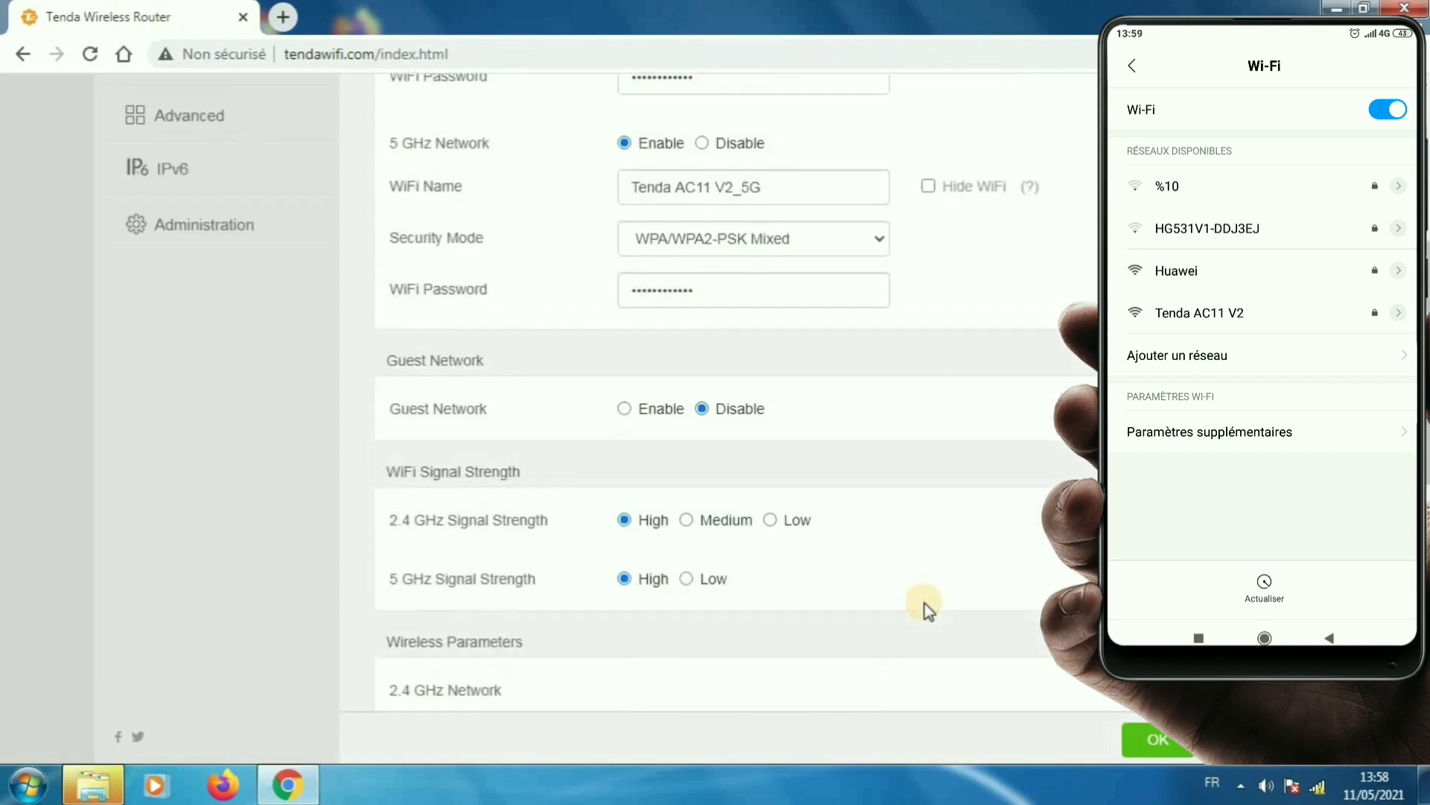
scroll(926, 608, "down", 4)
left_click(1158, 740)
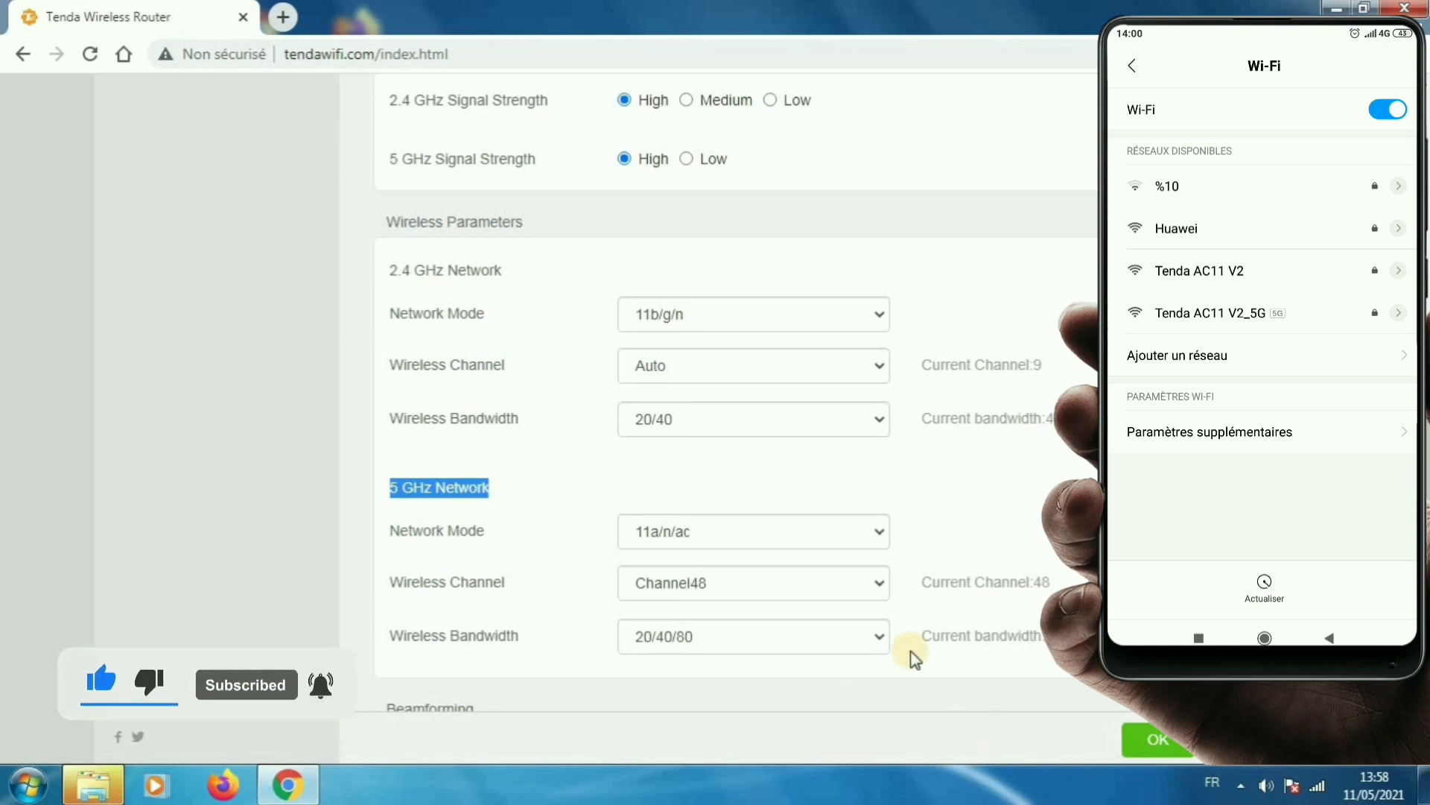
- Scroll the saved Wireless Settings to confirm the 5 GHz Current Channel reads 48
scroll(923, 677, "down", 1)
scroll(921, 677, "down", 1)
scroll(919, 676, "up", 10)
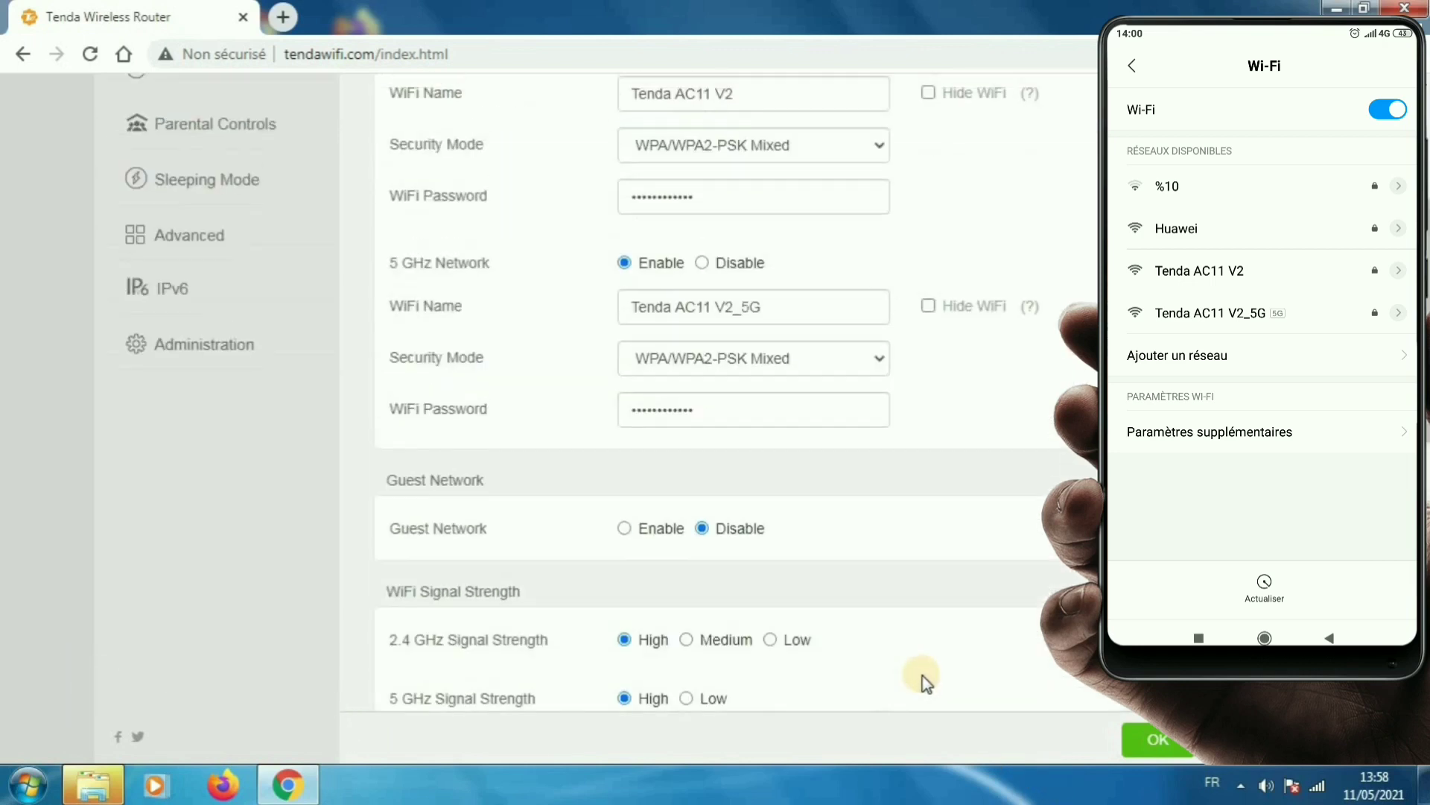
left_click(226, 215)
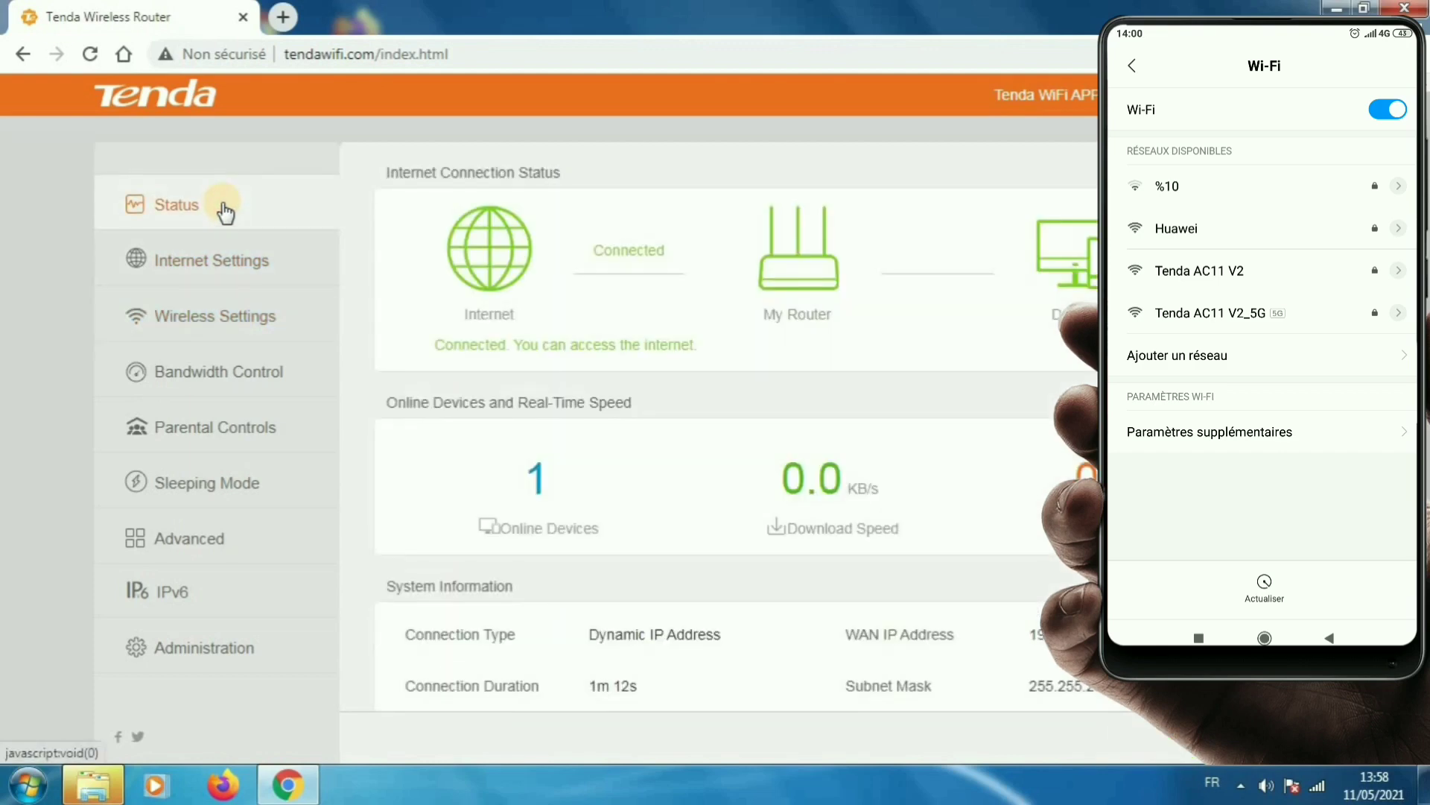
left_click(256, 333)
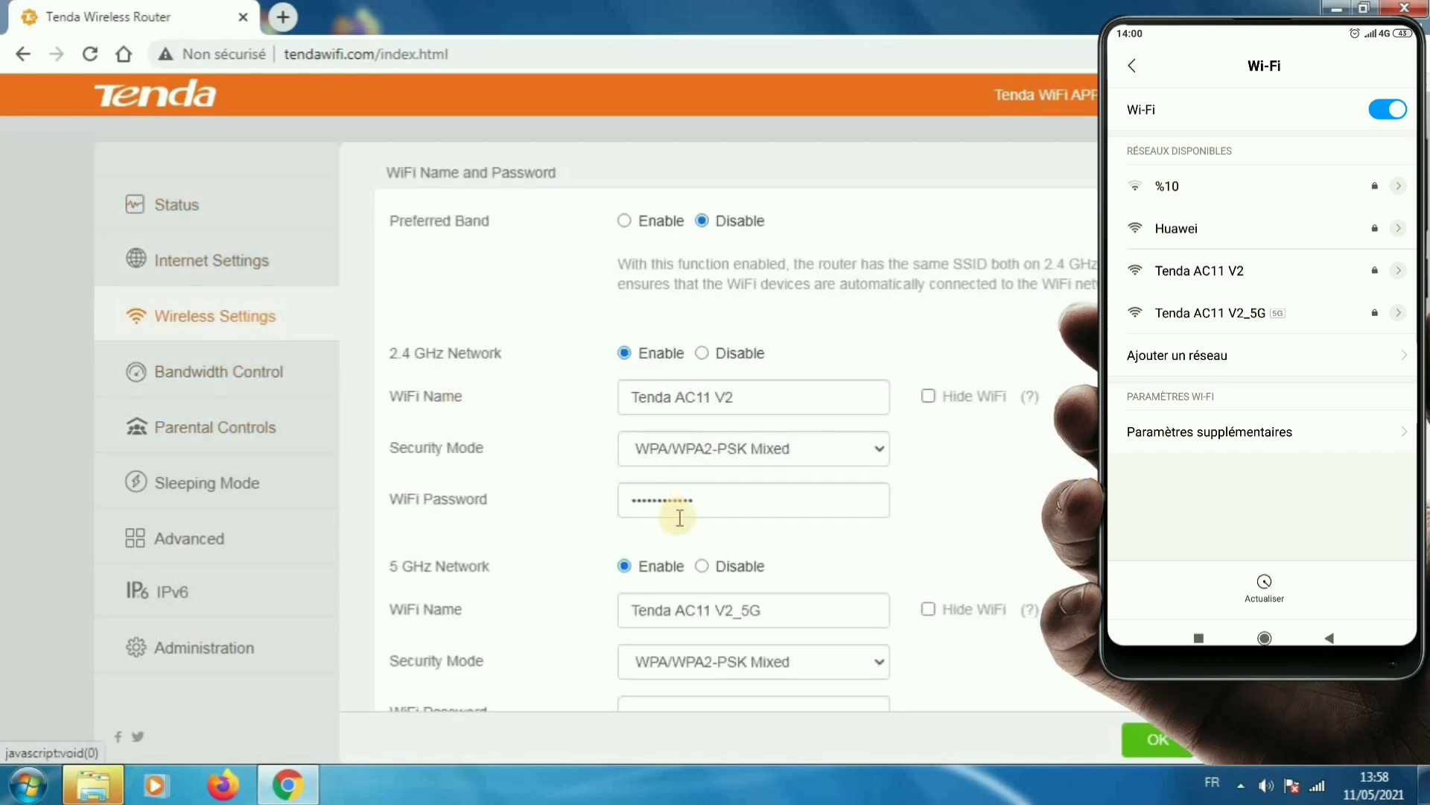
scroll(903, 555, "down", 4)
scroll(903, 555, "down", 10)
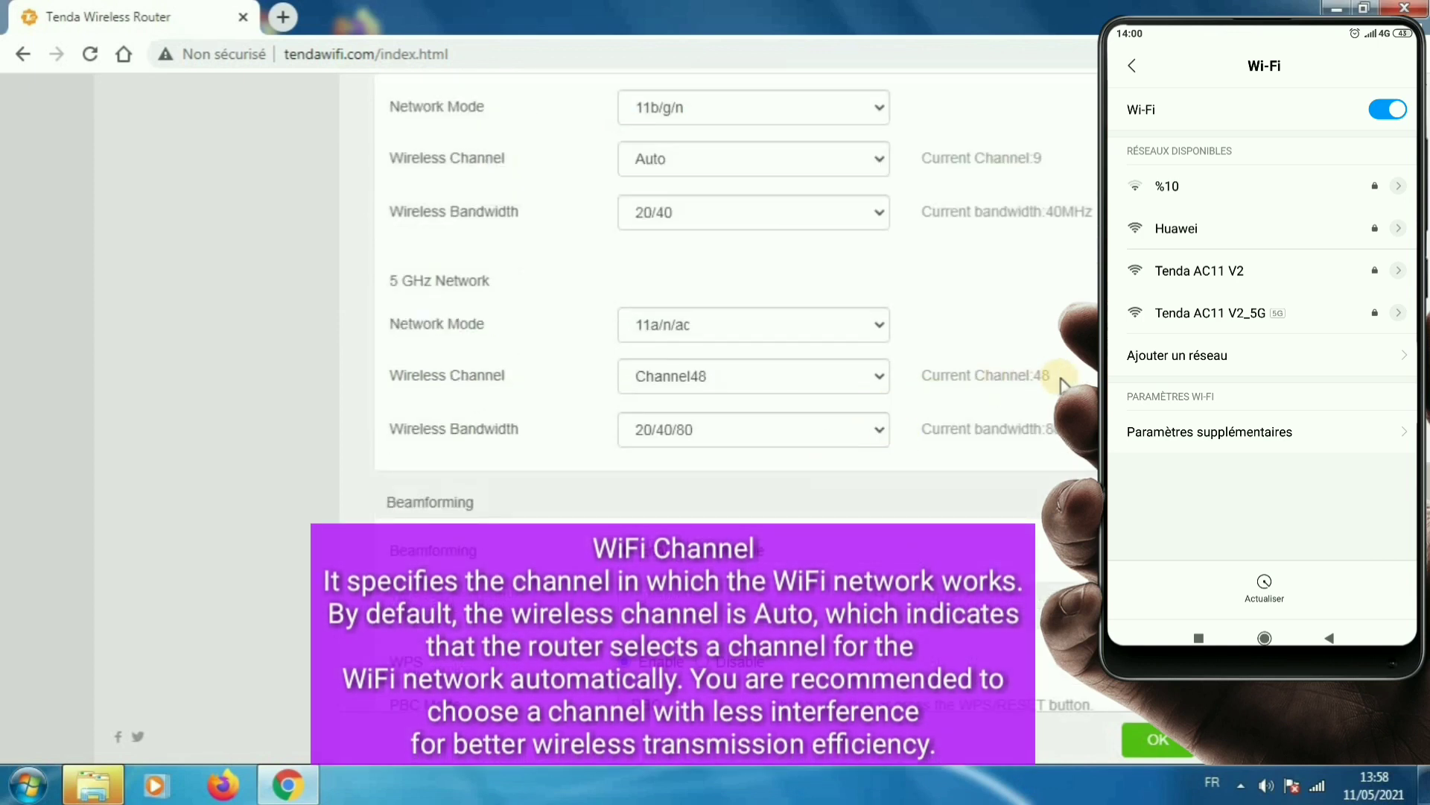
mouse_move(1056, 376)
left_mouse_down()
mouse_move(903, 371)
mouse_move(1034, 375)
left_mouse_up()
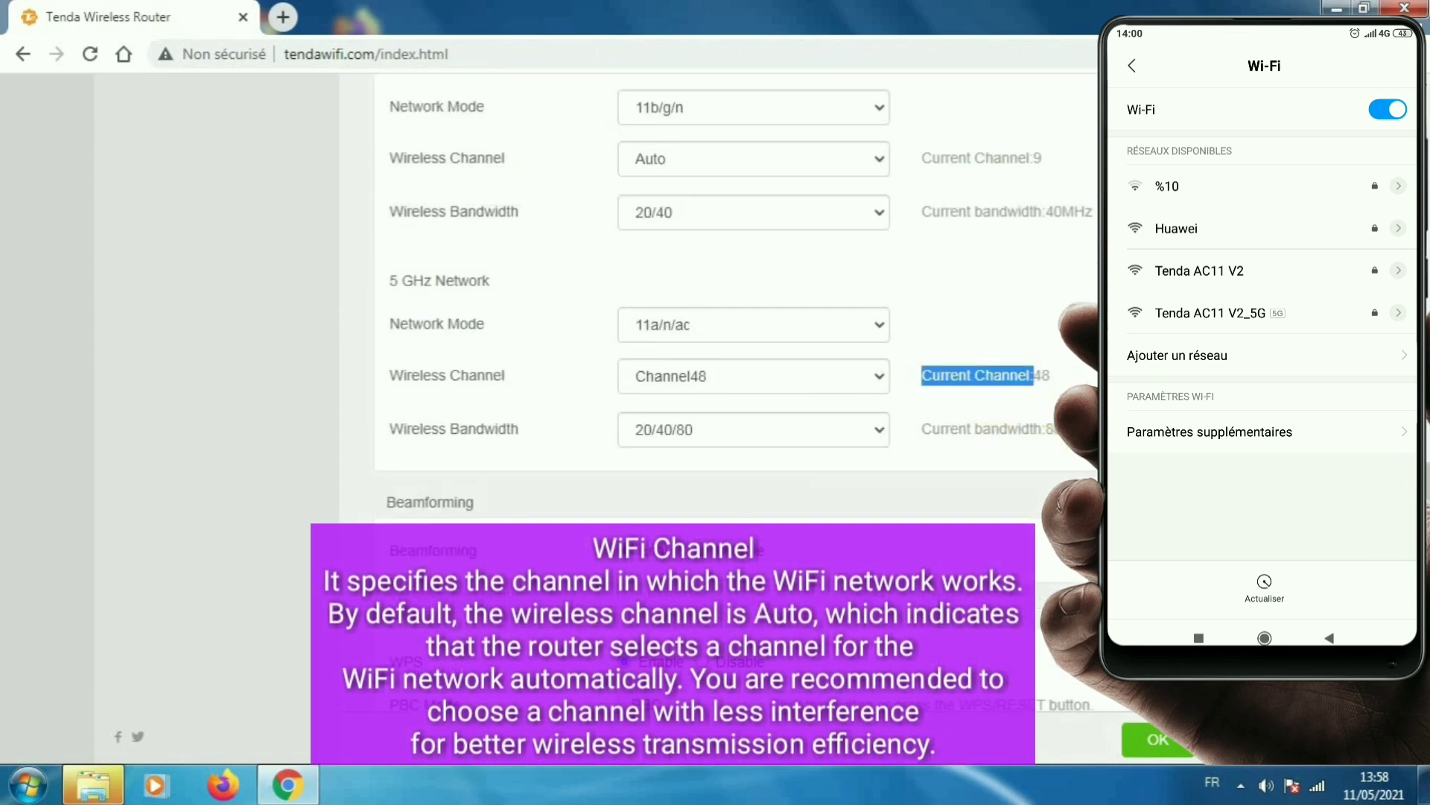
left_click(1043, 375)
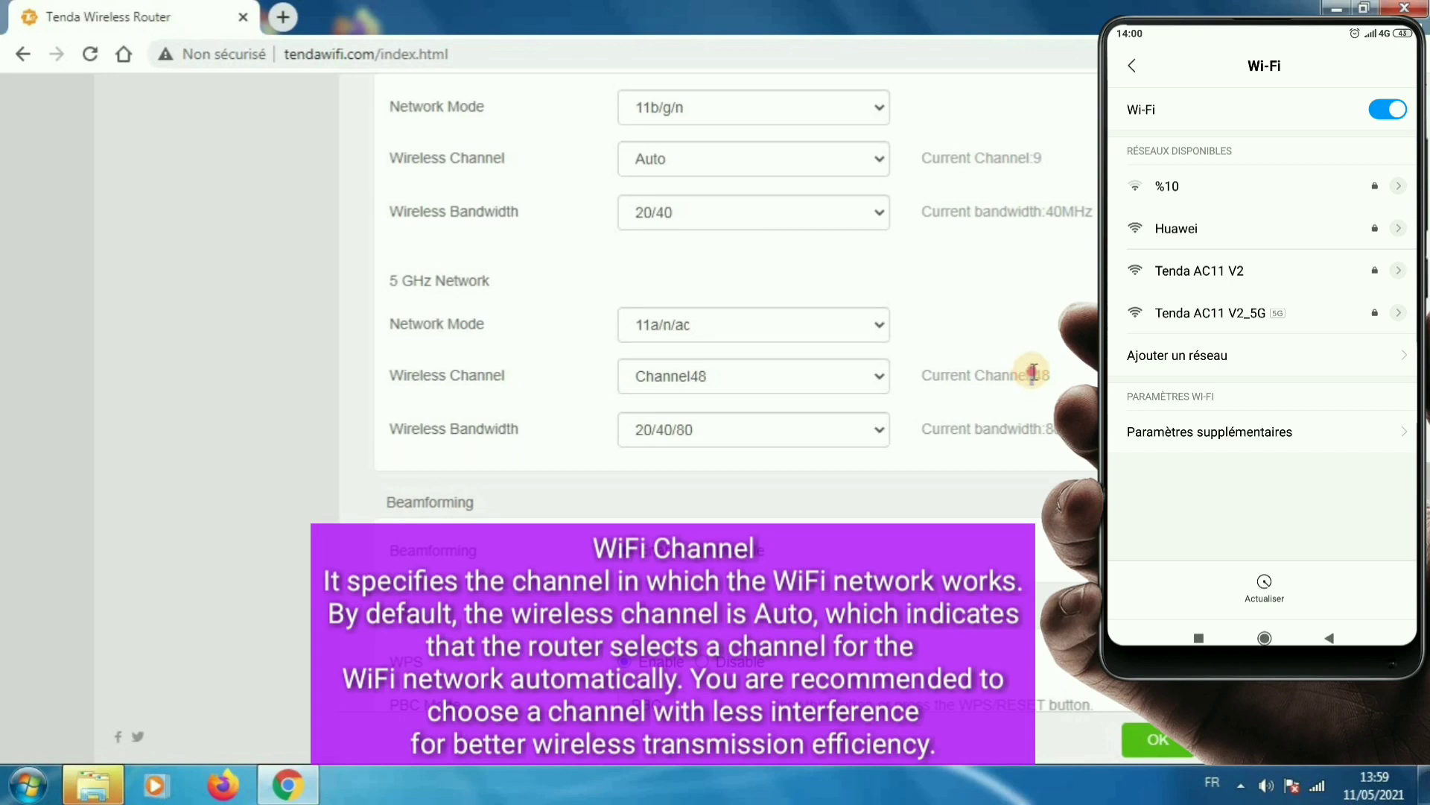
left_click_drag(1033, 374, 1062, 381)
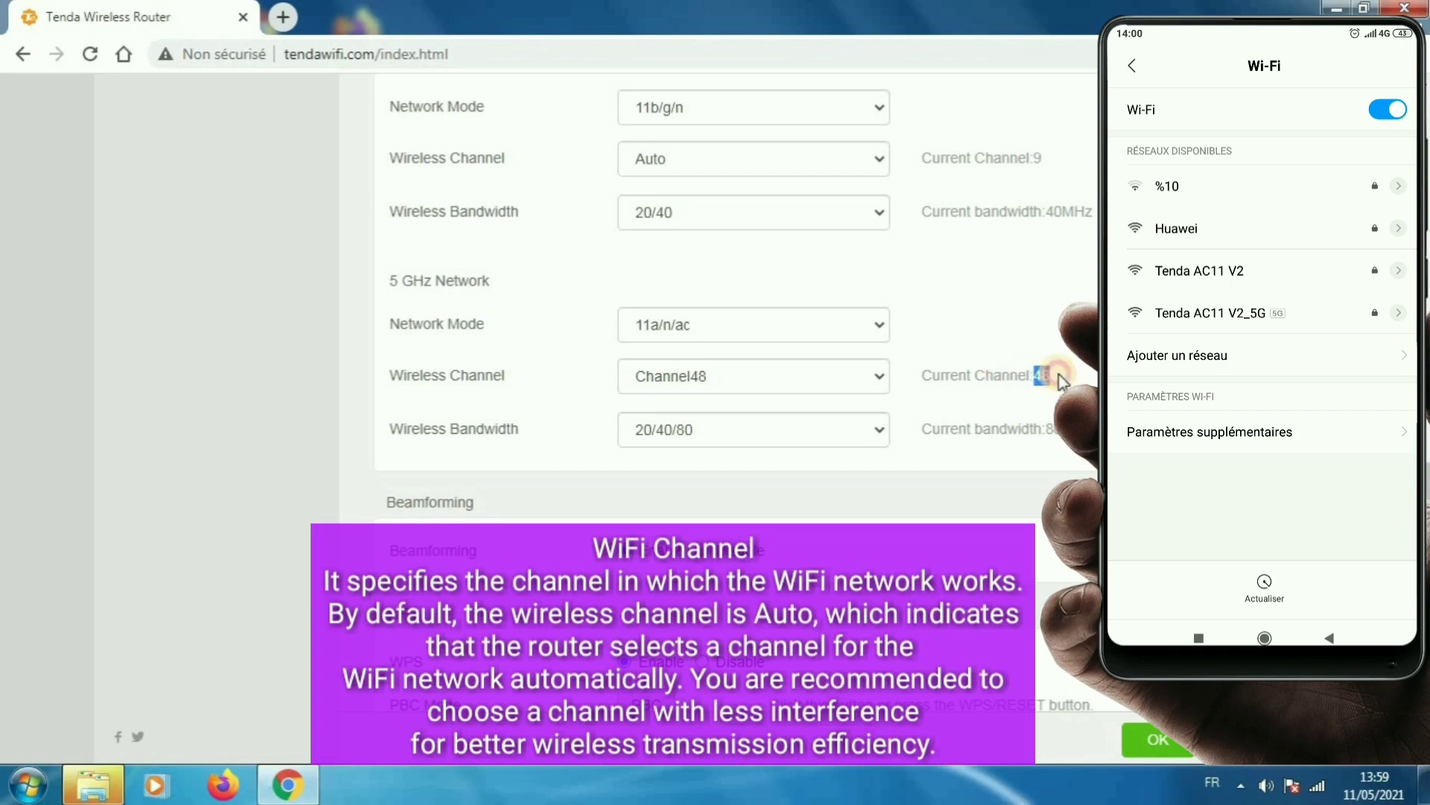
scroll(1062, 381, "down", 2)
left_click(1062, 382)
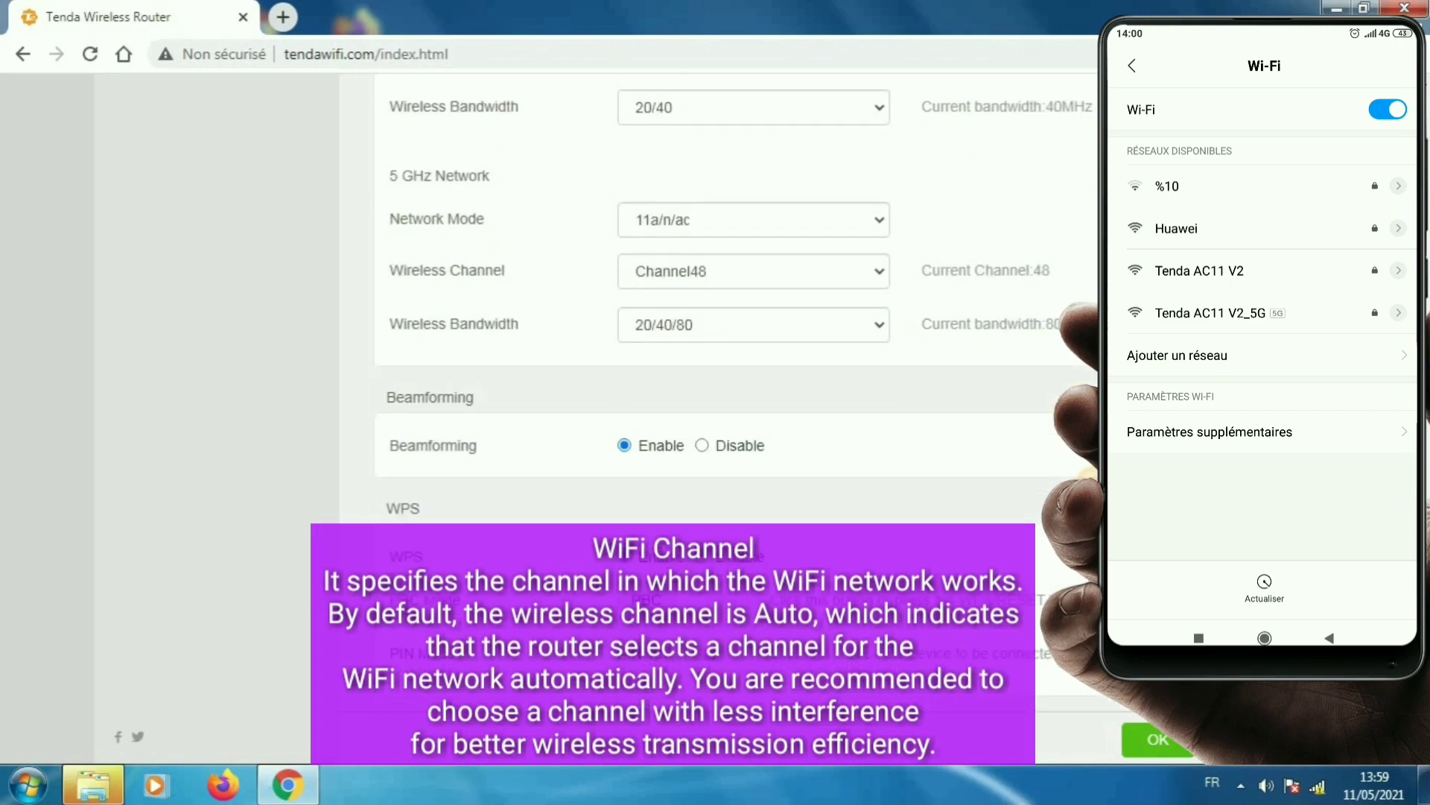
scroll(716, 298, "down", 1)
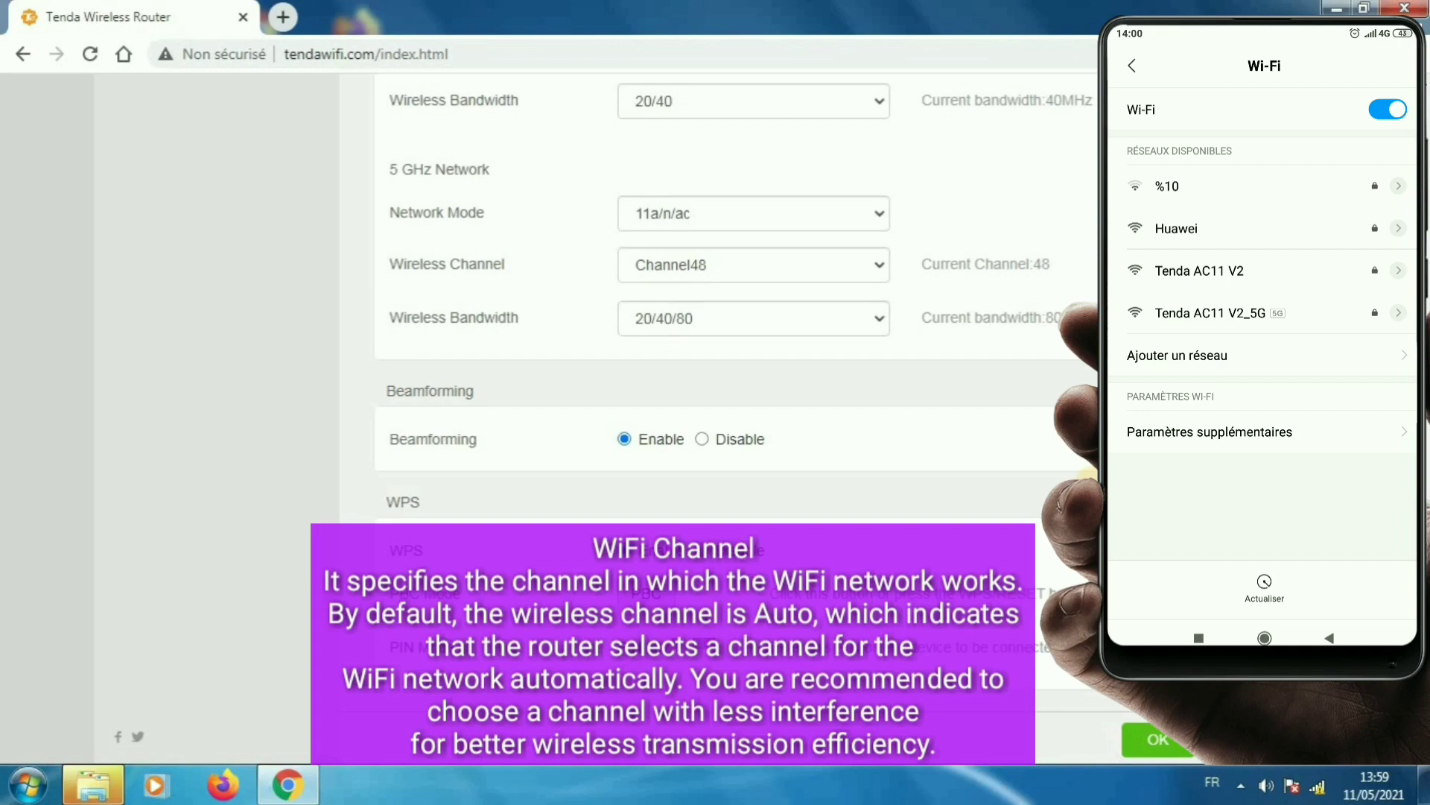
scroll(715, 298, "up", 2)
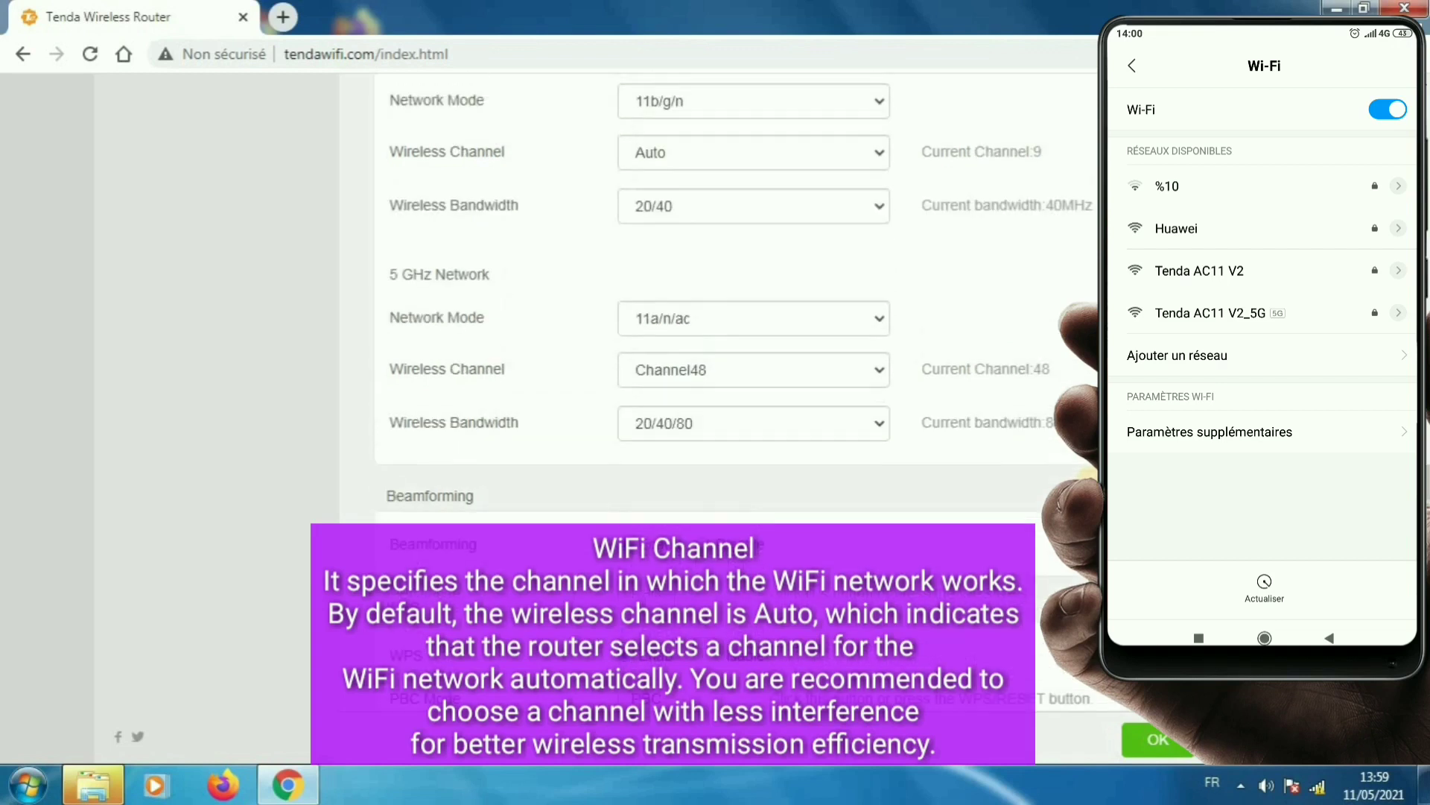
scroll(715, 298, "down", 2)
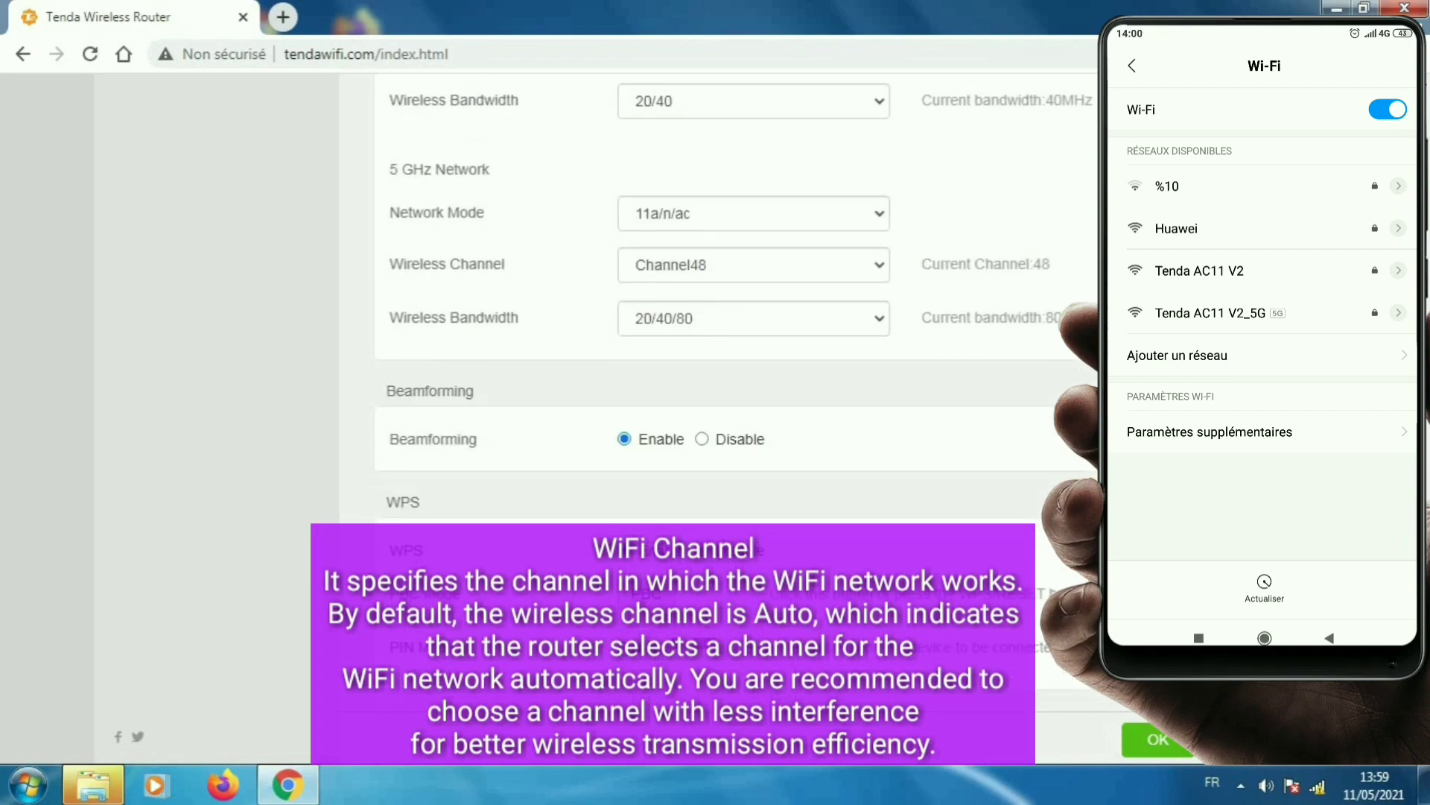
scroll(715, 298, "up", 10)
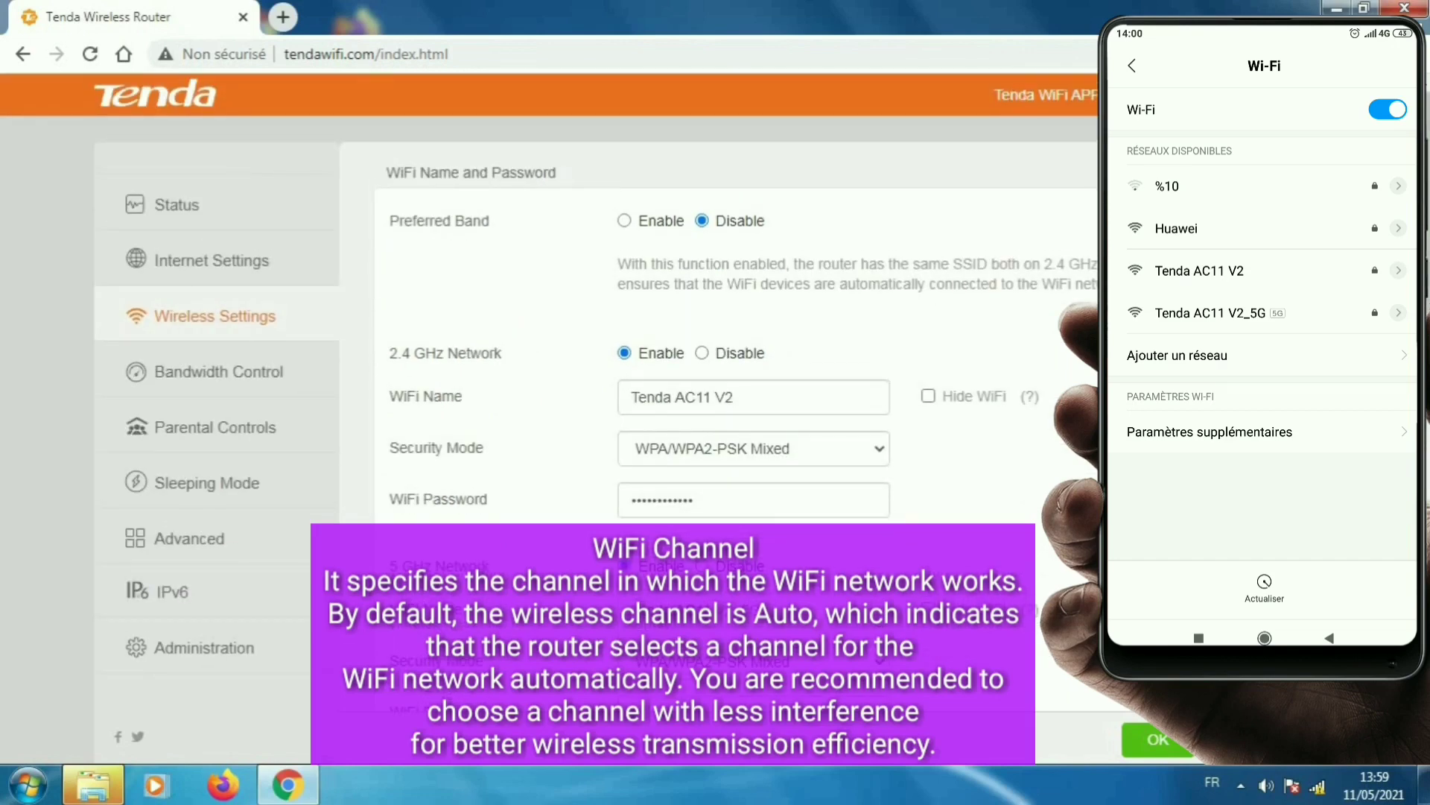
left_click(273, 209)
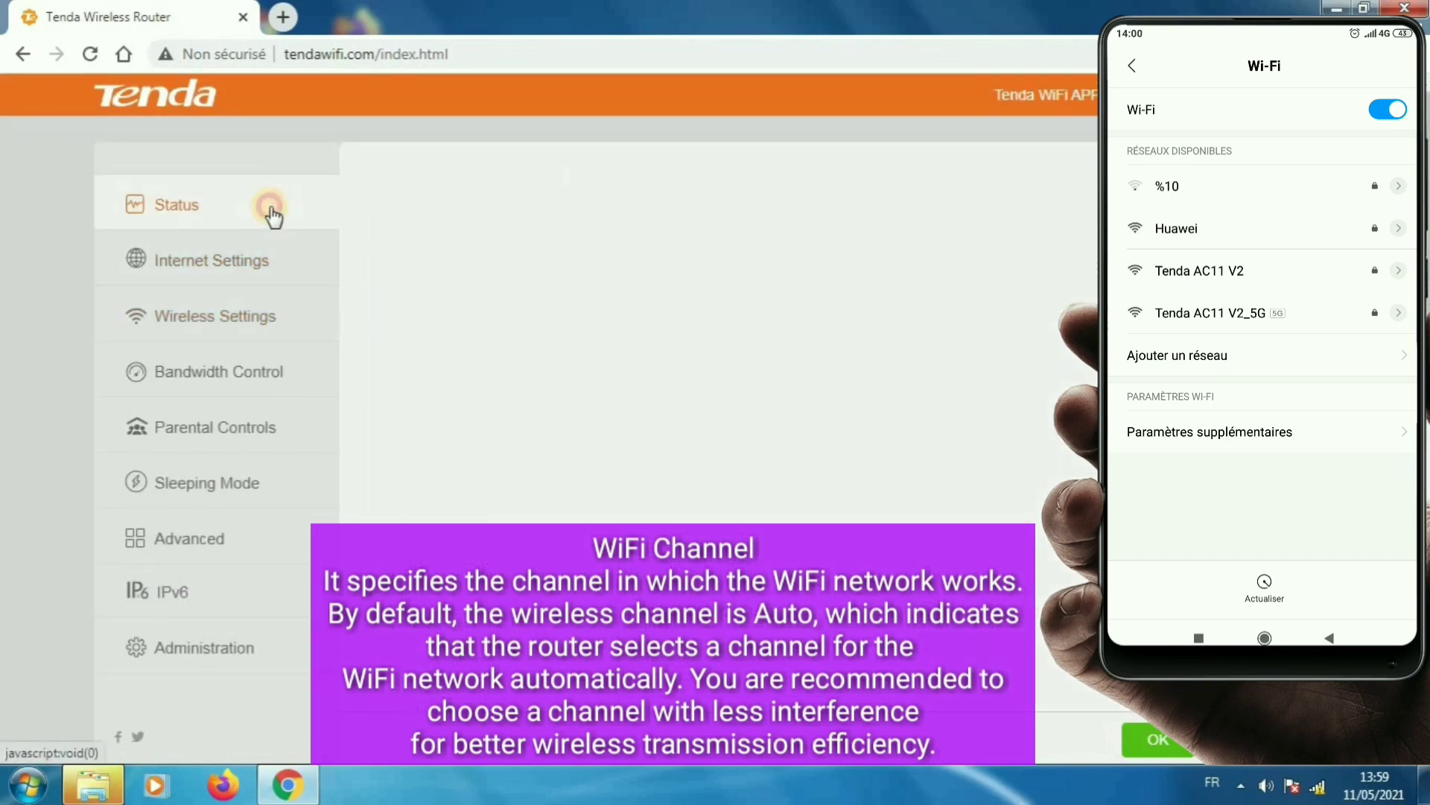